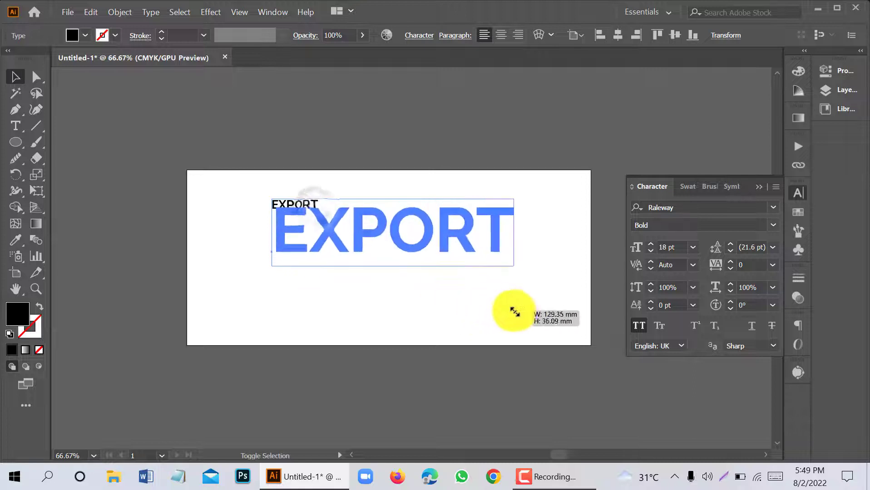
Step: Set the font of the EXPORT text to Bahnschrift
click(768, 208)
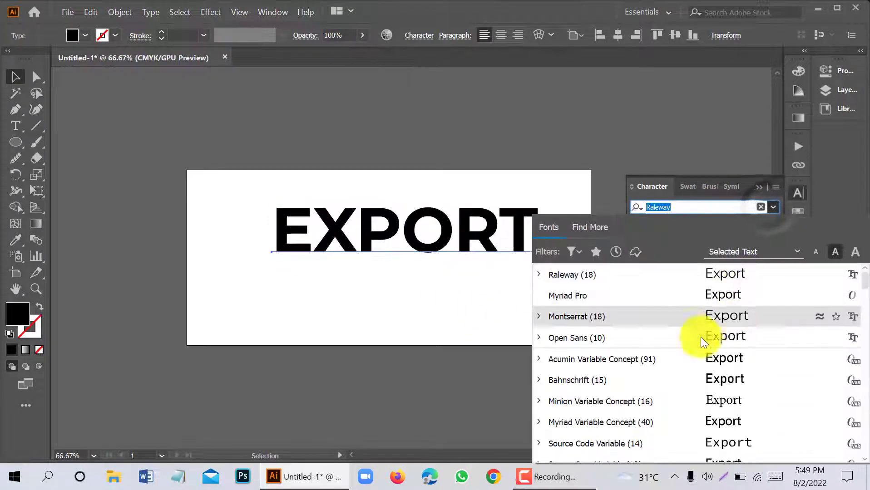
click(698, 377)
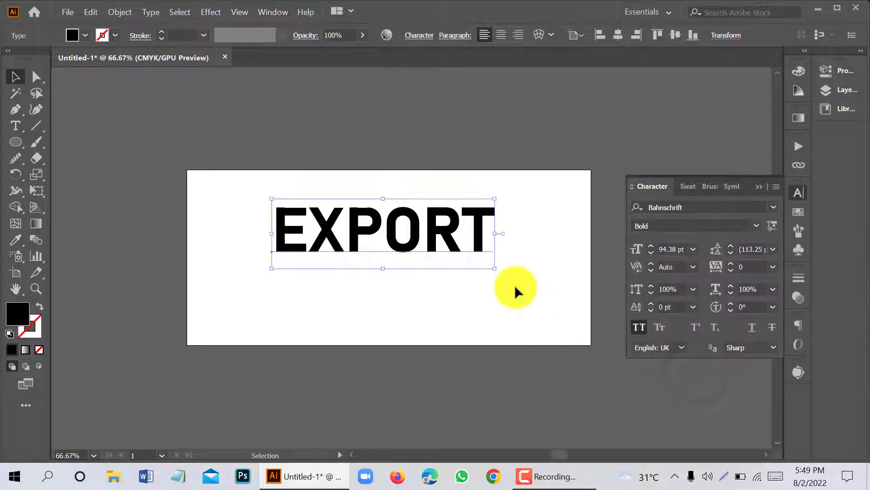
click(756, 226)
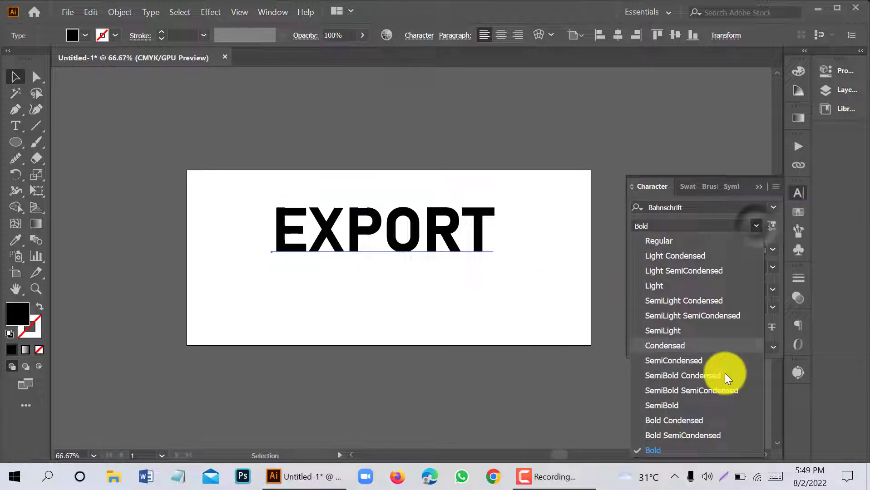
click(679, 420)
click(755, 226)
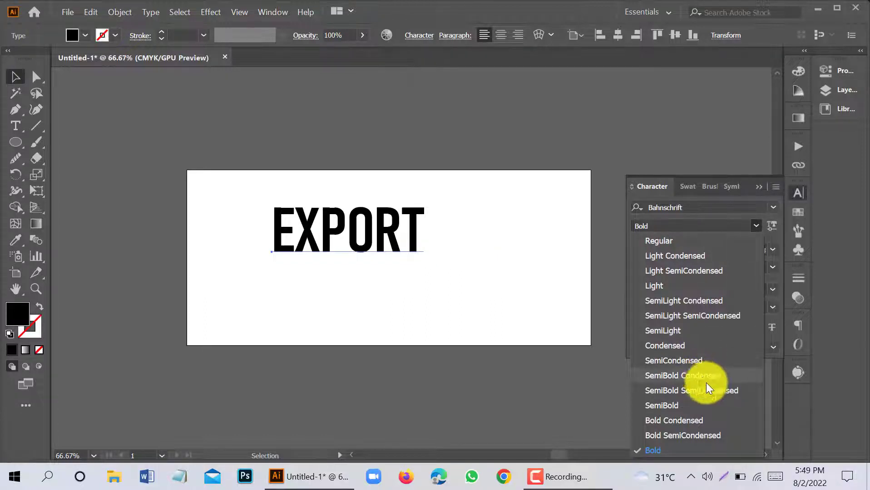
click(537, 381)
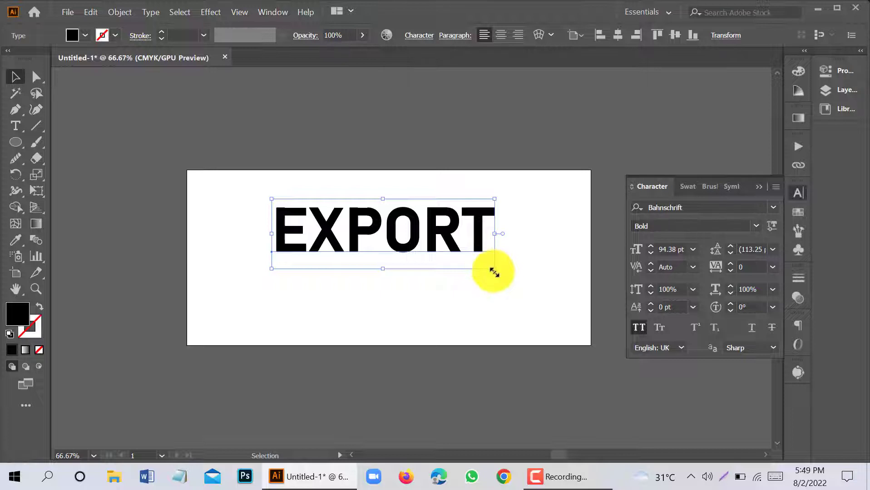
Step: Enlarge the EXPORT text proportionally to about 123 pt and set its tracking to 75
drag(494, 273, 561, 293)
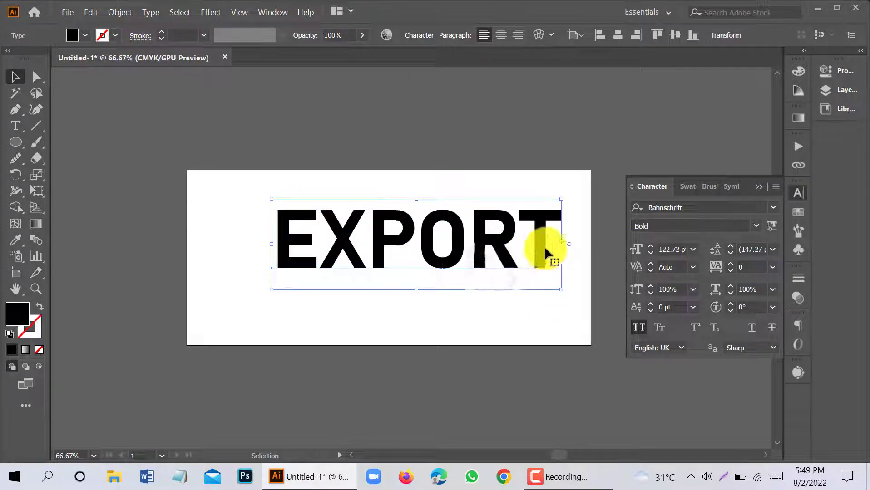
click(773, 269)
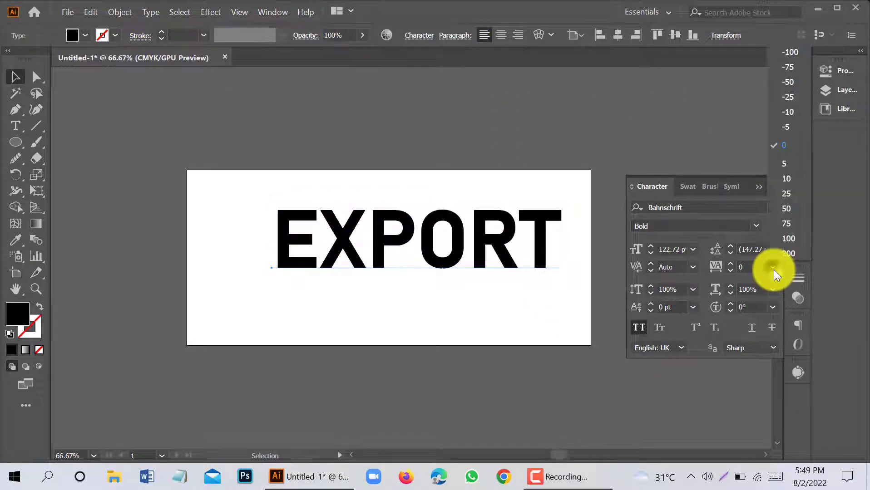
click(793, 225)
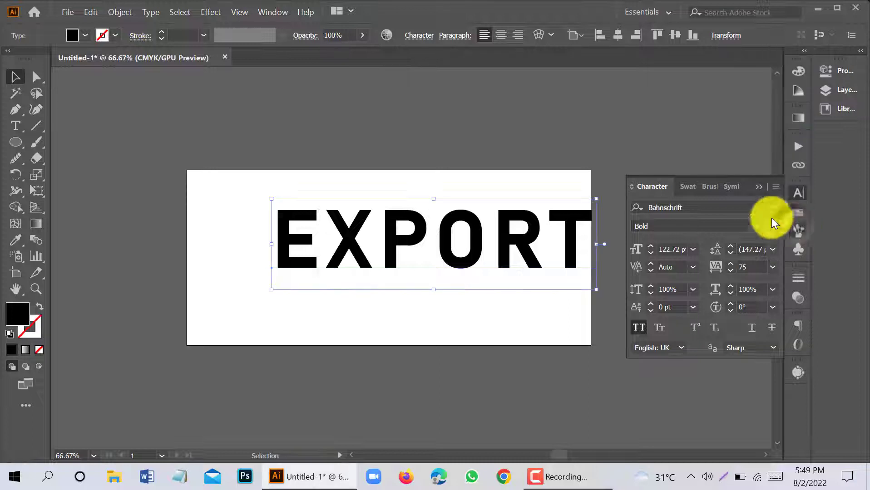
Step: Center the EXPORT text horizontally on the artboard and deselect it
click(616, 34)
click(541, 115)
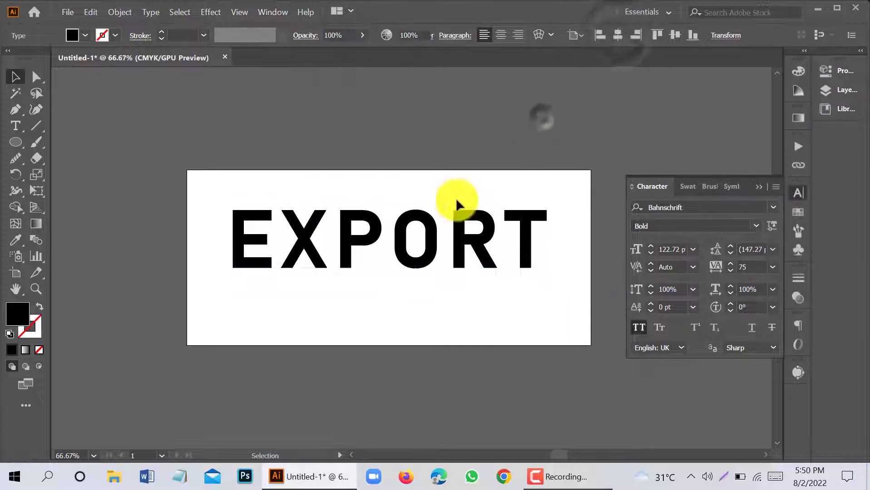
scroll(337, 260, up, 1)
scroll(364, 257, down, 1)
Step: Expand the EXPORT text into editable outline shapes
click(349, 236)
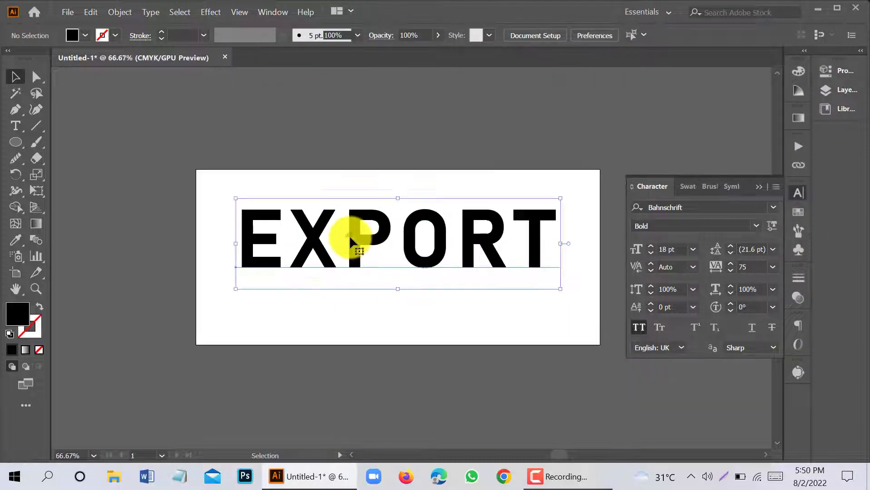
click(123, 12)
click(177, 136)
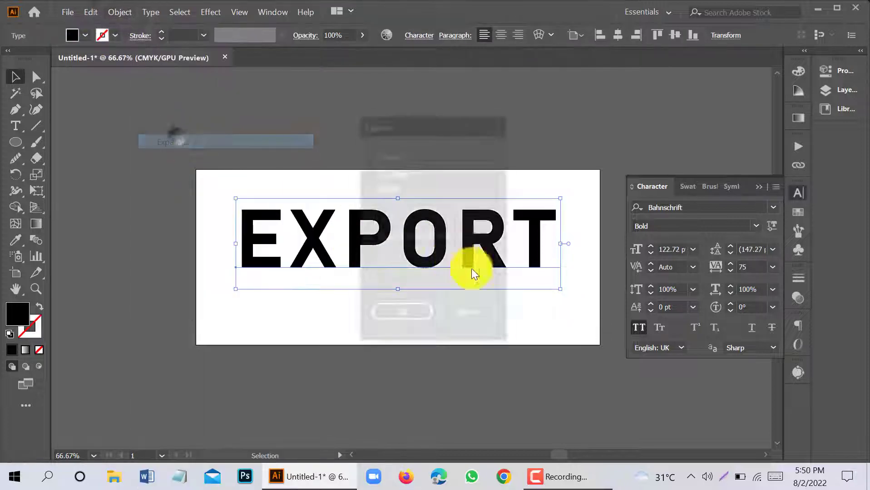
click(420, 314)
Step: Place a copy of the expanded word below the artboard and ungroup the original word's letters
scroll(405, 299, down, 1)
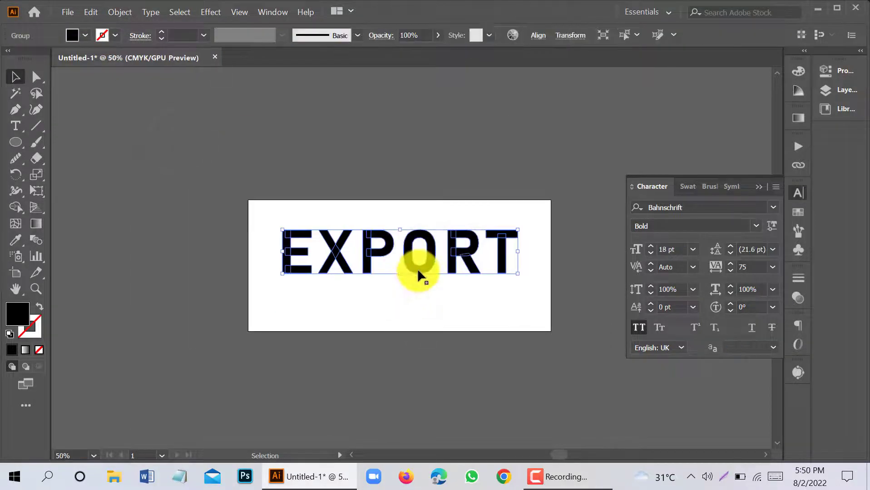
drag(418, 268, 416, 410)
scroll(386, 248, up, 1)
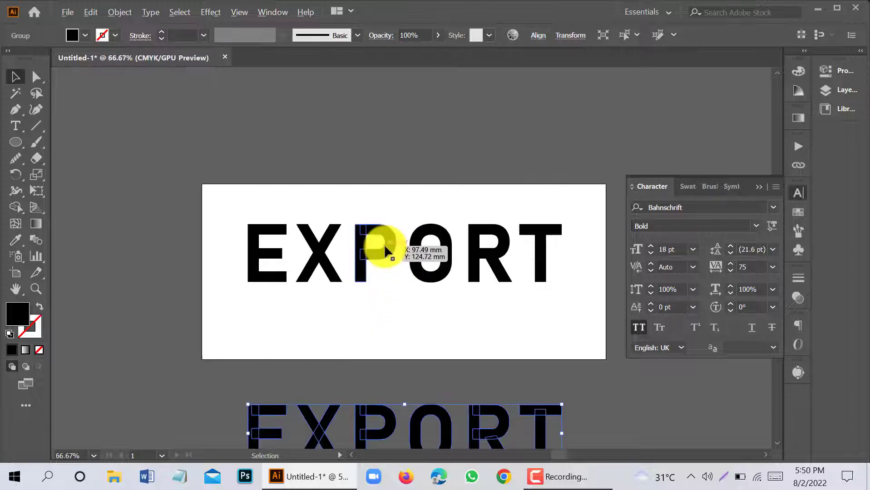
click(427, 228)
right_click(426, 224)
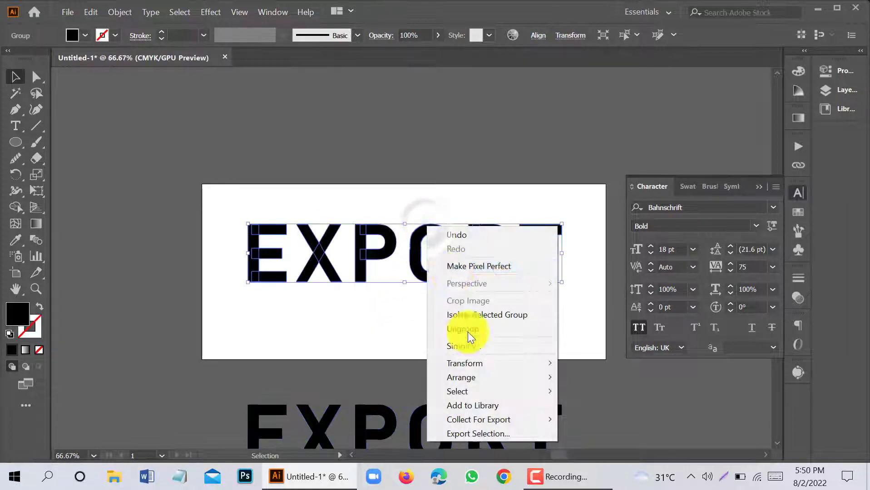
click(468, 332)
click(417, 312)
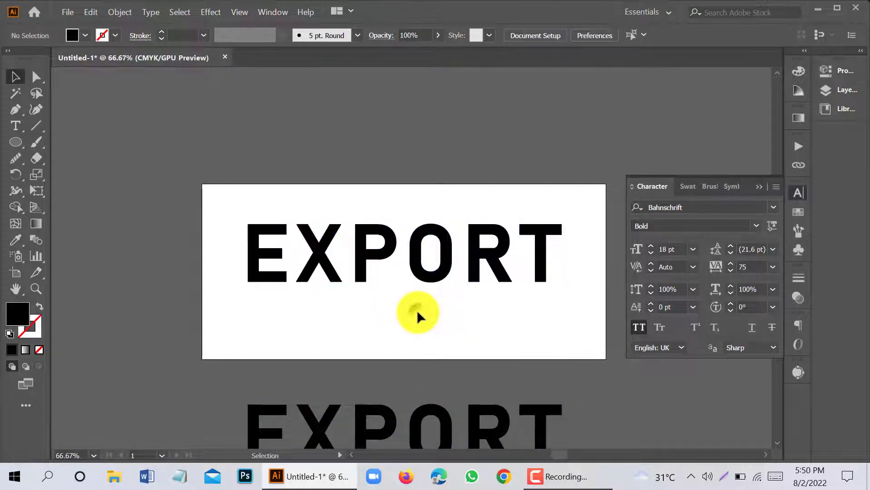
Step: Draw a narrow vertical rectangle from above the letter O down through its top edge into the counter
scroll(425, 249, up, 1)
click(453, 238)
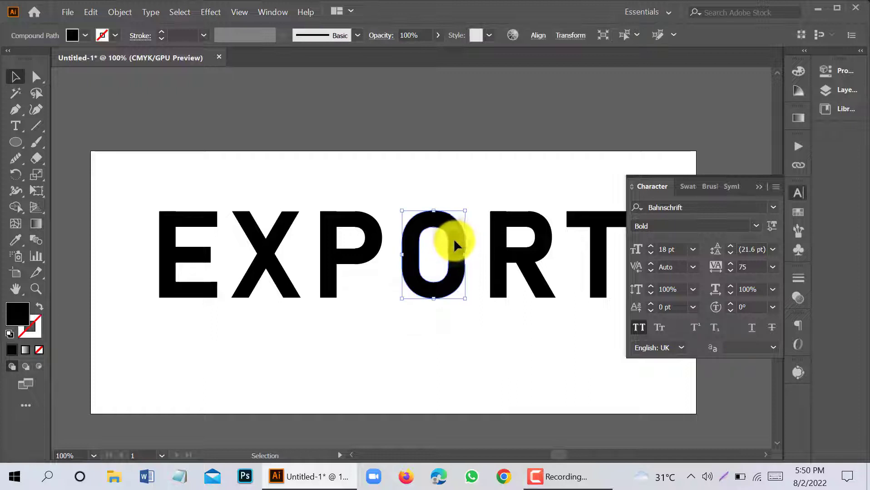
click(452, 160)
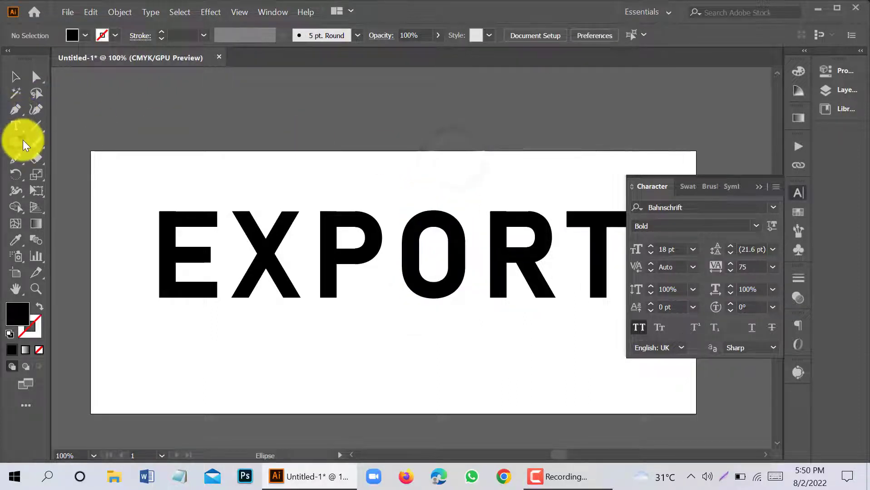
drag(21, 141, 68, 142)
drag(421, 170, 434, 246)
click(15, 77)
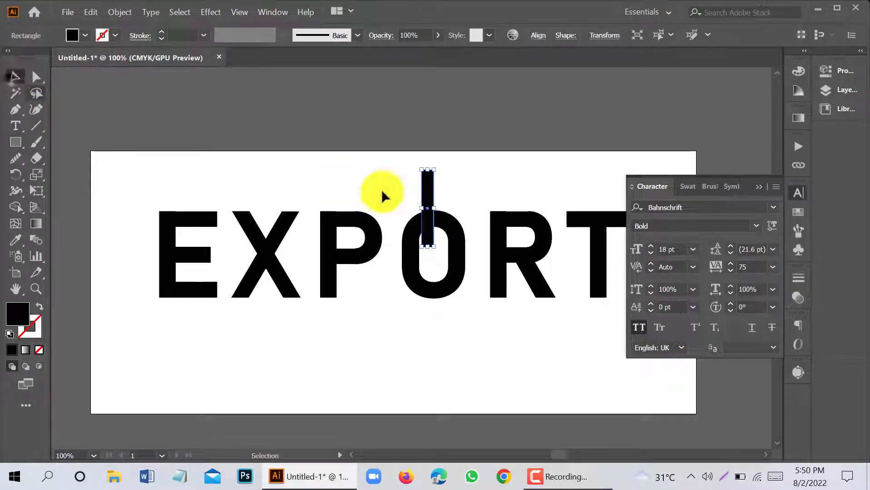
Step: Align the narrow rectangle and the letter O on their horizontal centers
shift+click(447, 225)
click(537, 35)
click(431, 72)
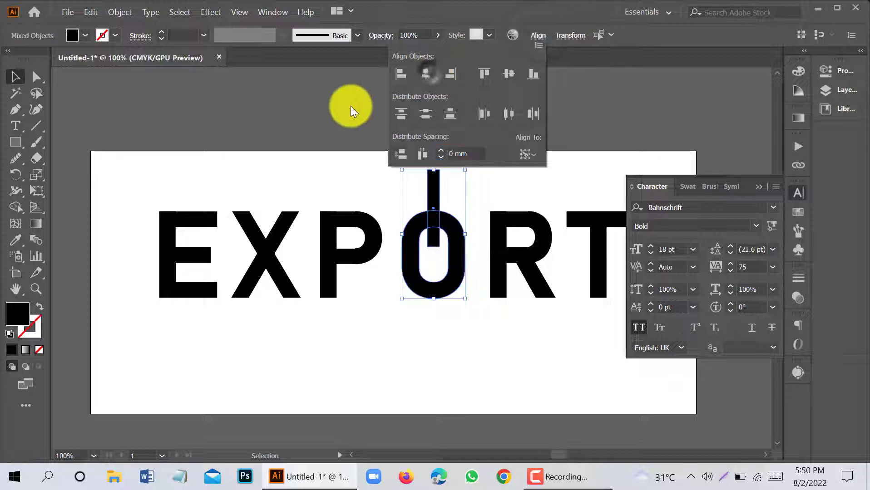
click(349, 103)
Step: Cut a gap through the top of the O by removing the rectangle's regions with the Shape Builder
scroll(440, 205, up, 1)
drag(406, 184, 457, 275)
click(16, 205)
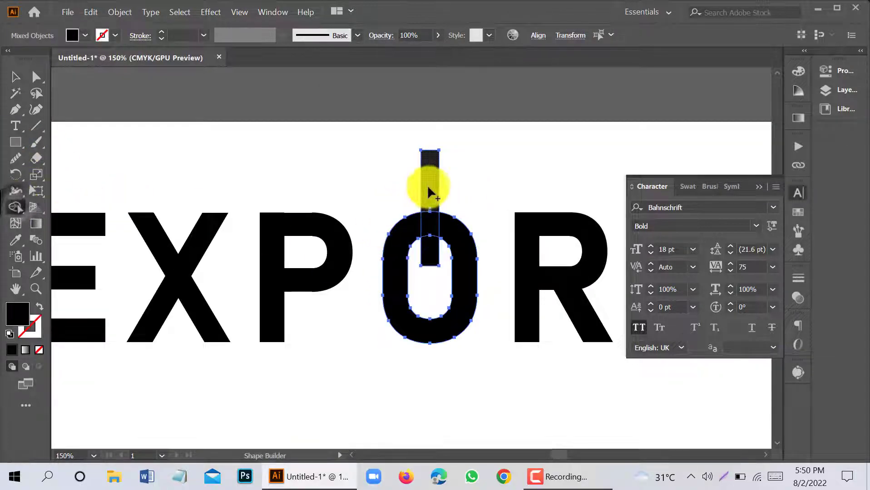
alt+click(430, 248)
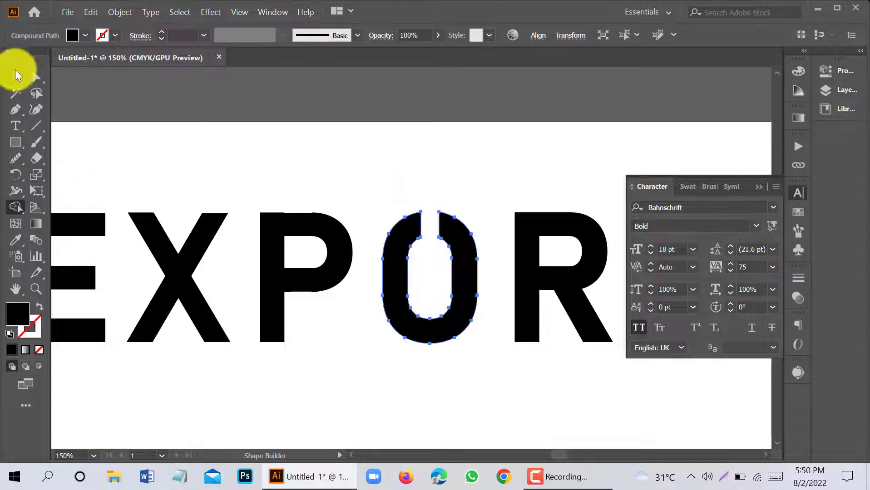
Step: Round the four corners at the O's top gap to a radius of about 1.07 mm
click(36, 77)
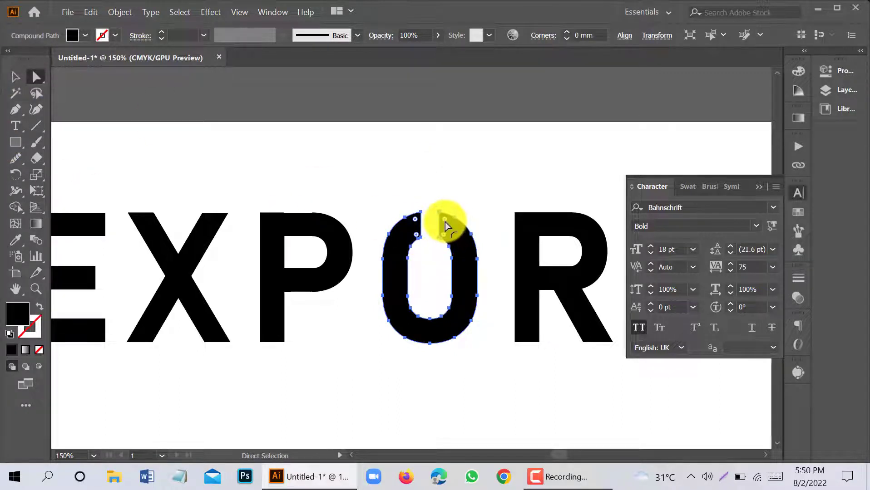
scroll(449, 225, up, 1)
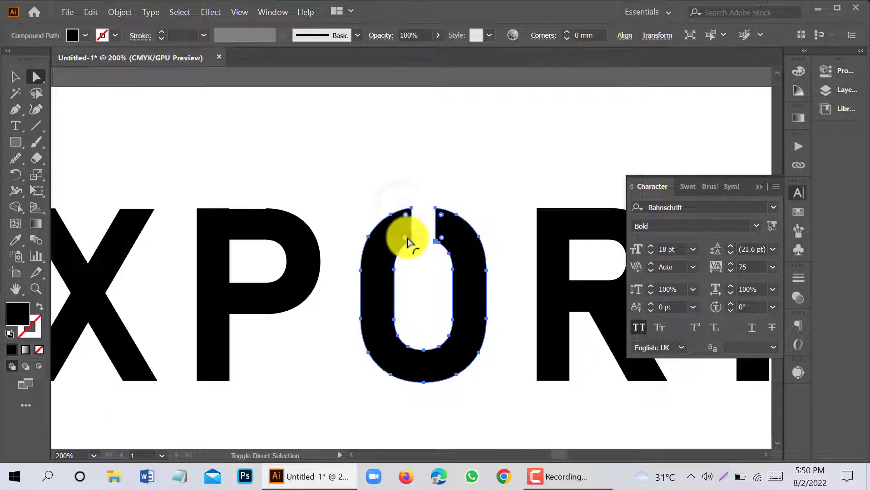
drag(407, 239, 356, 250)
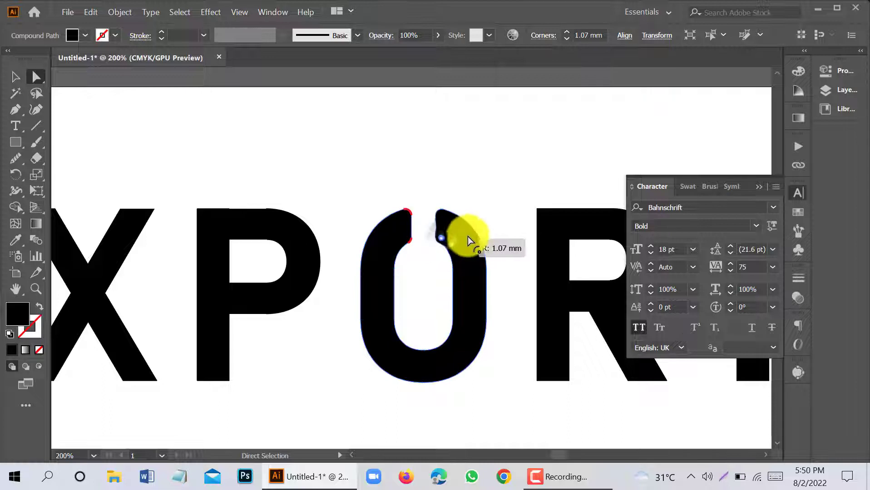
scroll(440, 225, up, 1)
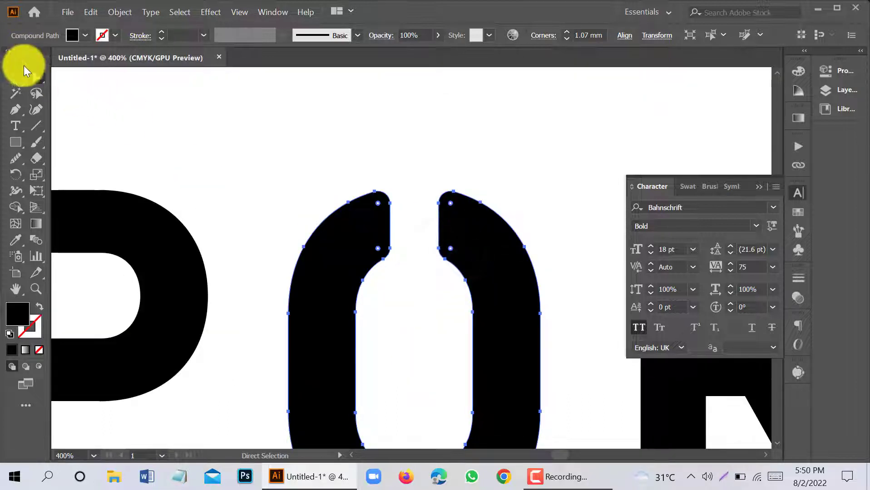
click(15, 76)
click(275, 129)
Step: Draw a narrow vertical rectangle inside the O's counter, as wide as the gap, and extend its top edge slightly upward
scroll(356, 209, down, 1)
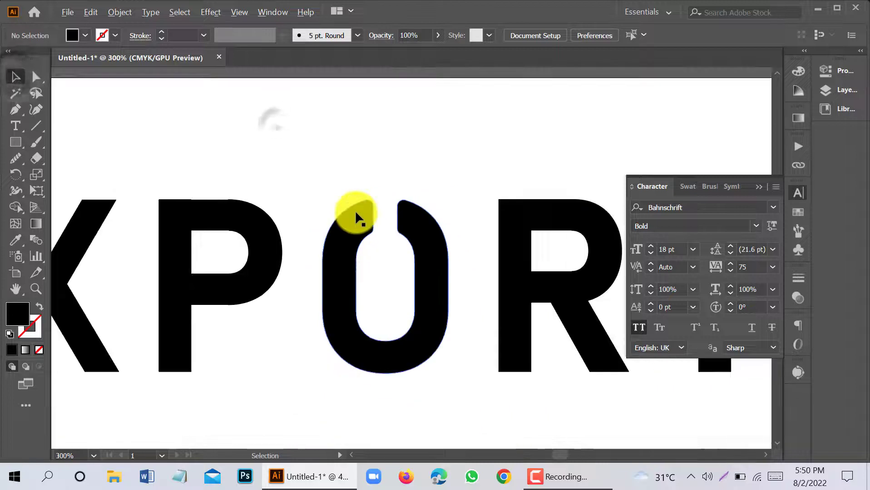
click(16, 142)
drag(372, 260, 397, 319)
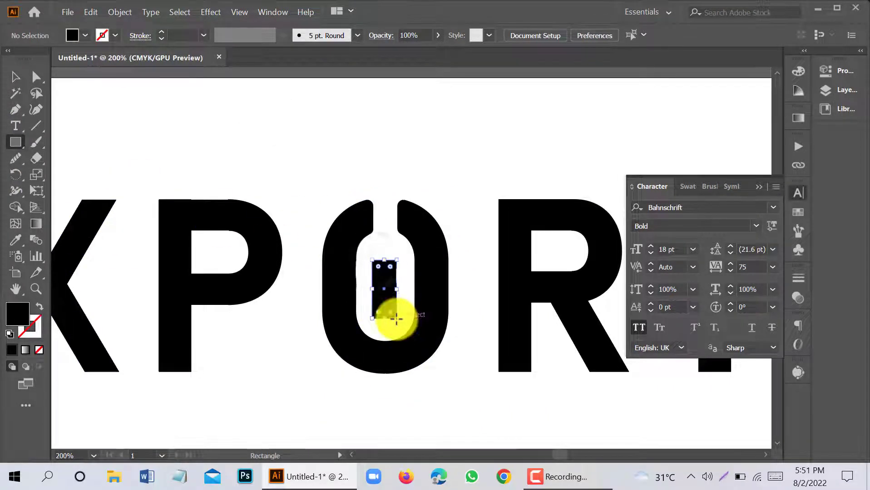
click(14, 78)
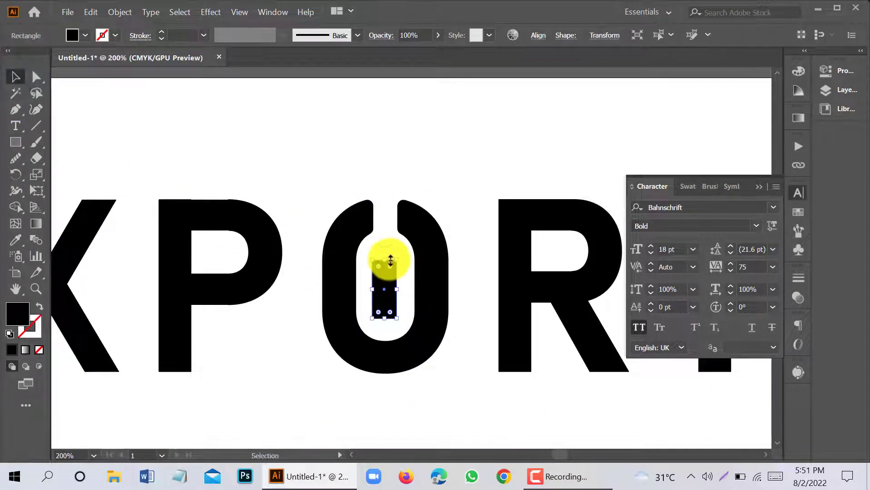
drag(386, 257, 384, 250)
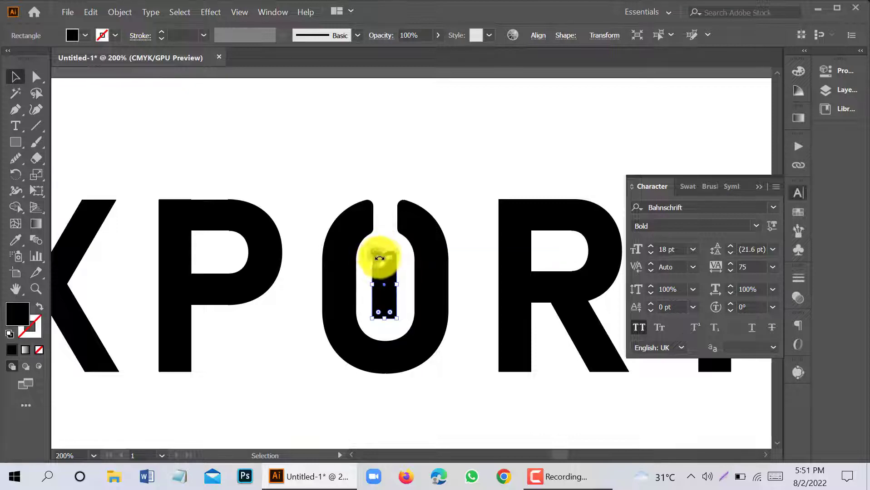
Step: Fully round the corners of the inner rectangle to make a vertical pill shape
scroll(394, 258, up, 2)
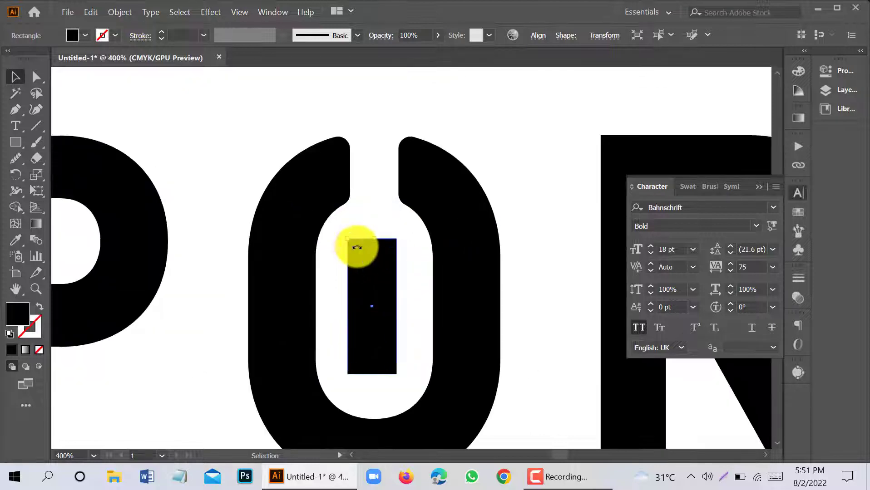
drag(357, 247, 374, 274)
key(ctrl+z)
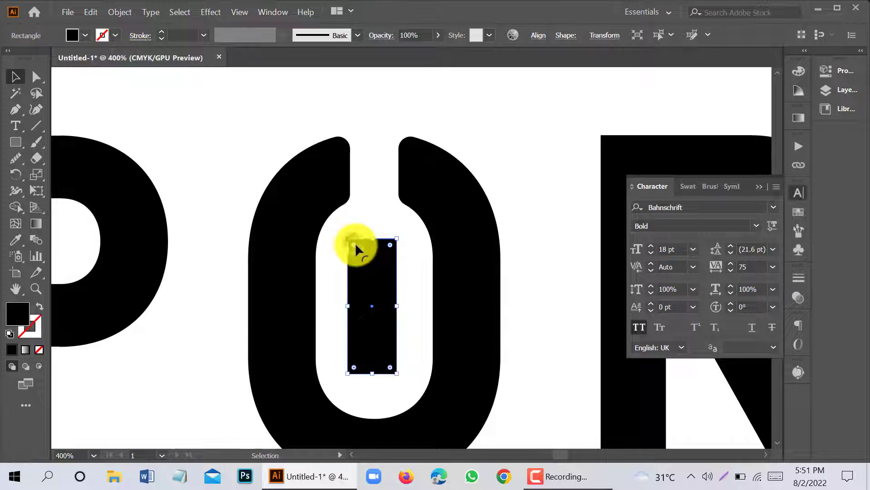
drag(355, 245, 403, 333)
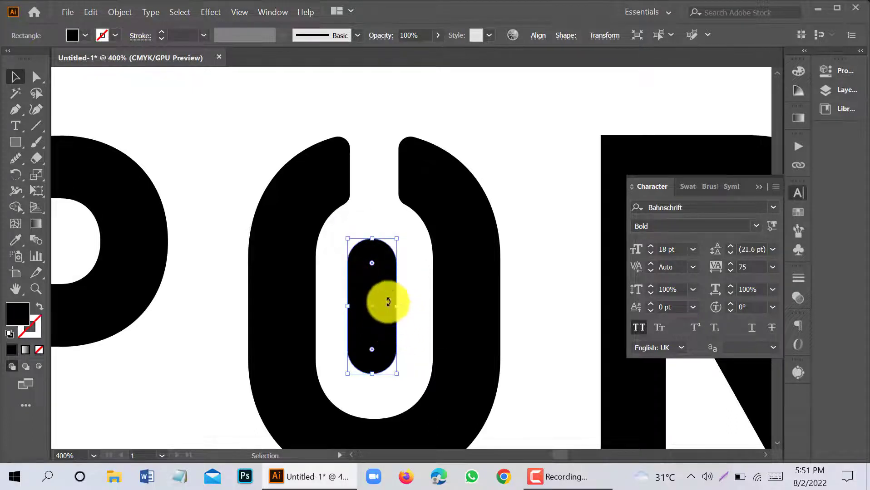
scroll(388, 302, down, 2)
click(423, 168)
Step: Align the pill shape and the letter O on their horizontal centers and deselect them
click(383, 287)
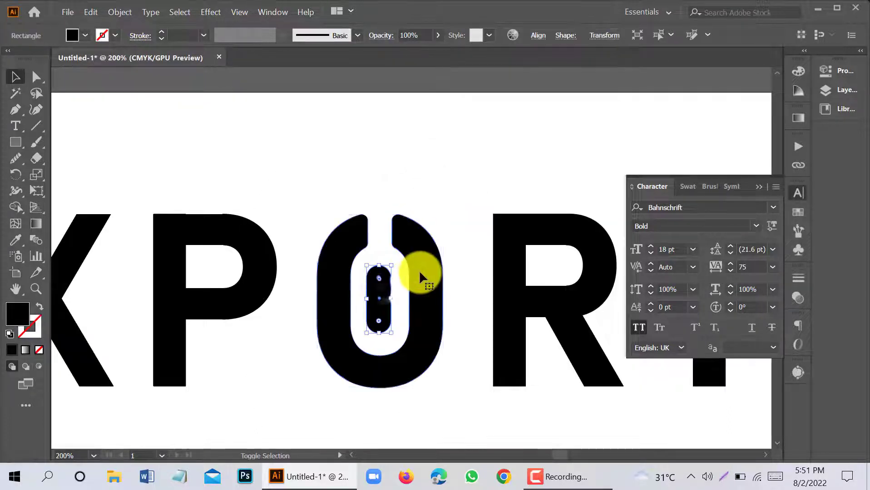
shift+click(420, 269)
click(537, 35)
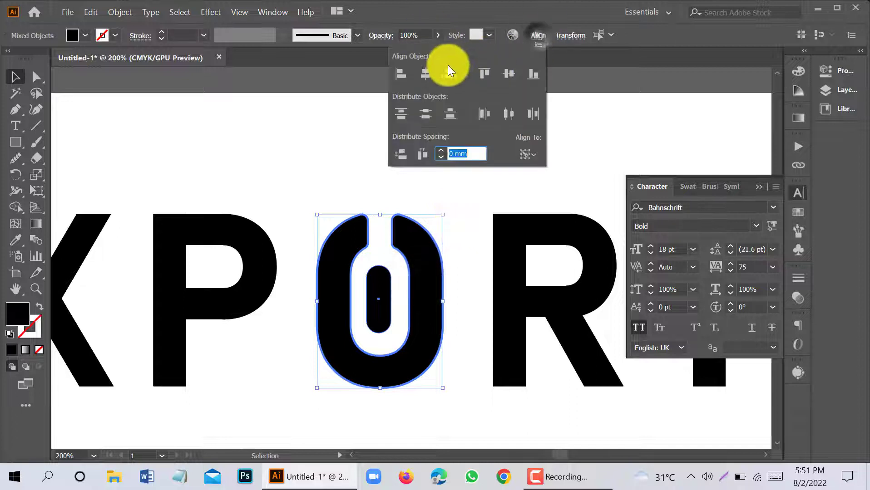
click(447, 69)
click(316, 135)
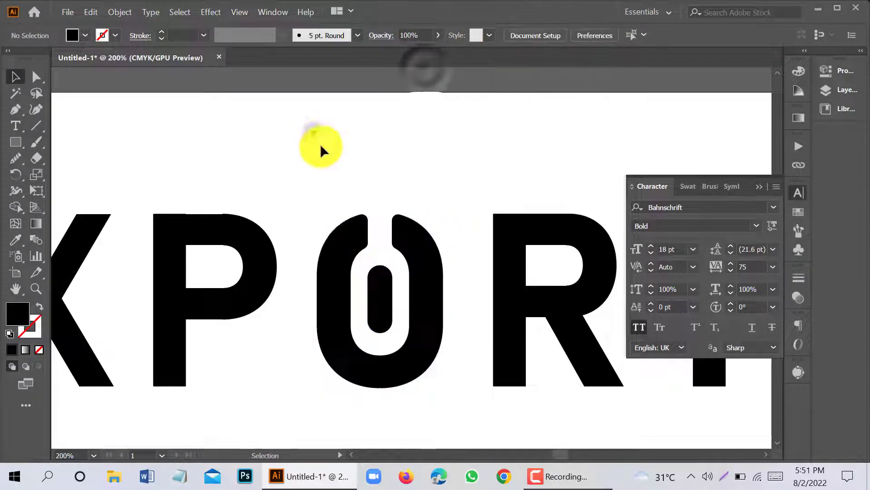
Step: Place a solid black circle as wide as the gap just above the O's top opening, in line with the pill
click(15, 142)
scroll(365, 222, up, 1)
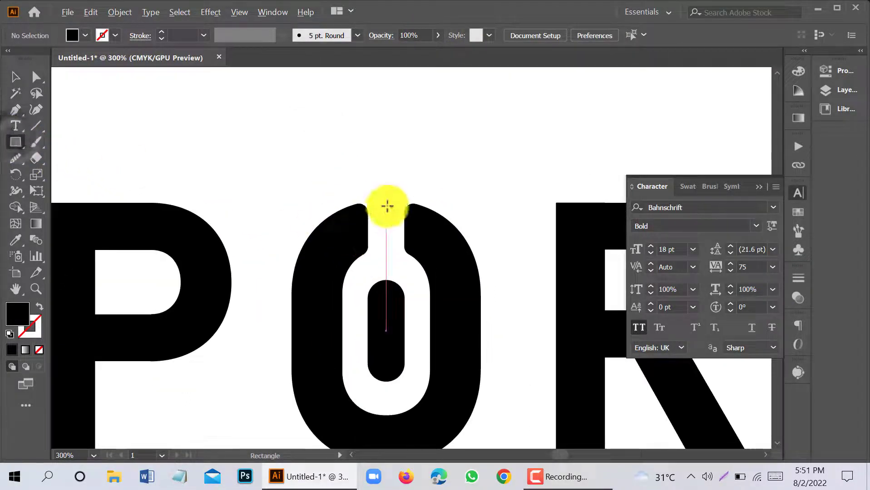
click(15, 83)
drag(395, 320, 387, 167)
click(447, 184)
click(389, 167)
click(281, 200)
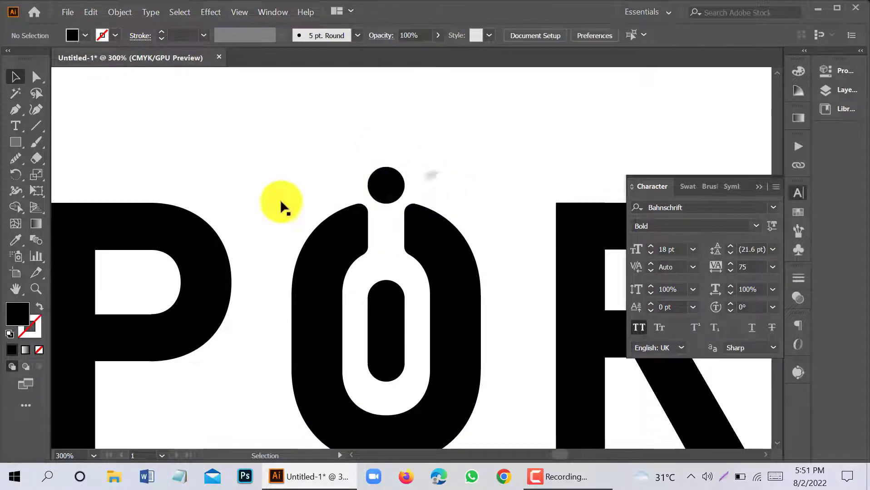
Step: Draw a thin vertical rectangle through the O's gap joining the circle to the pill, and widen it slightly
click(17, 143)
scroll(409, 271, up, 1)
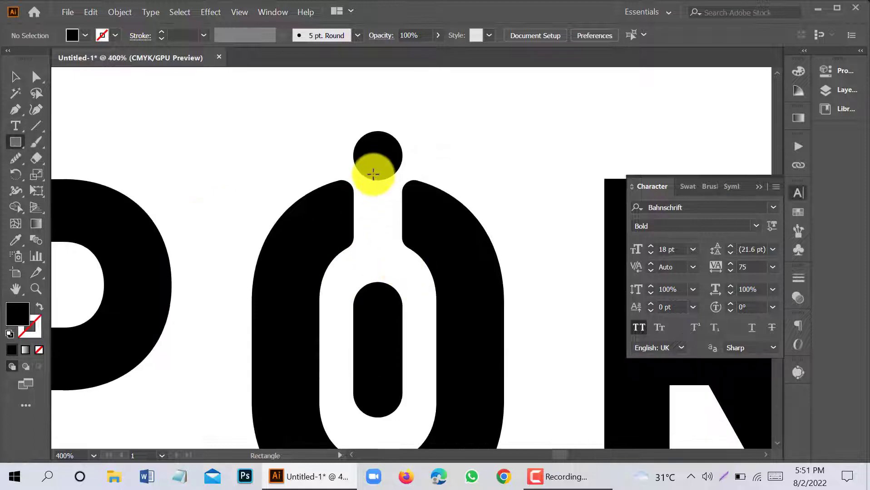
drag(373, 174, 383, 305)
scroll(375, 244, up, 1)
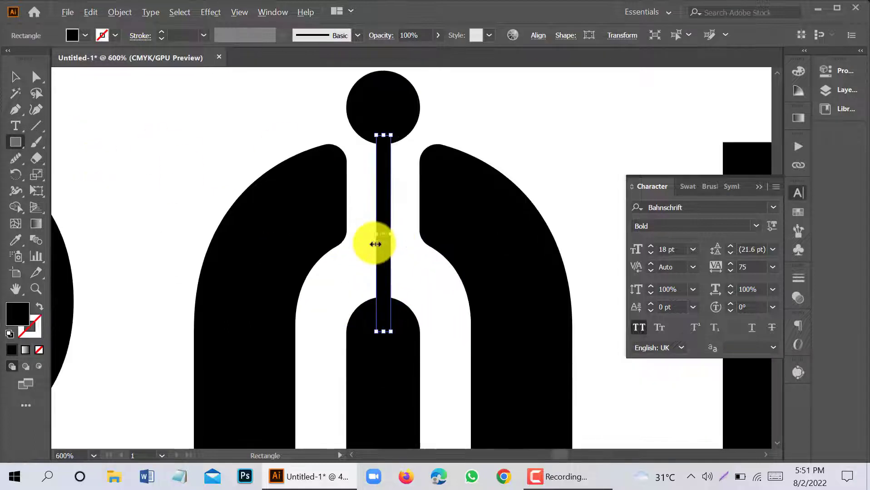
drag(375, 236, 370, 235)
Step: Align the thin connecting bar with the pill on their horizontal centers and deselect them
click(15, 77)
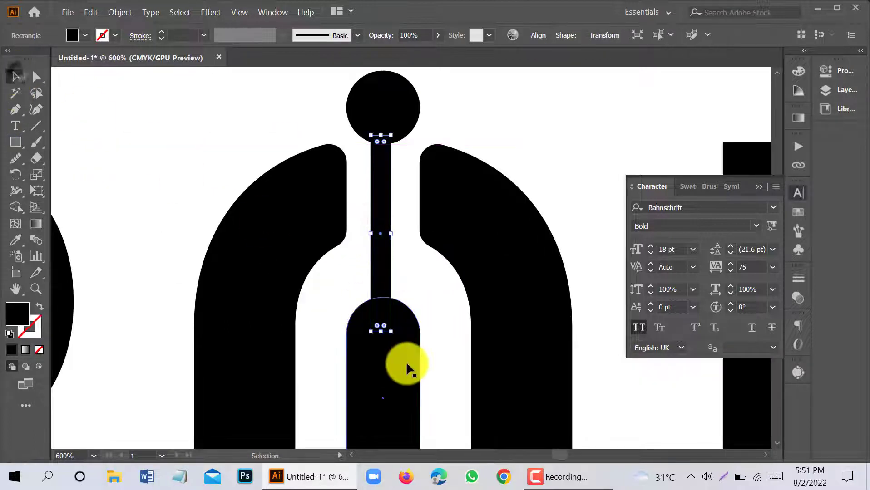
shift+click(404, 367)
click(405, 366)
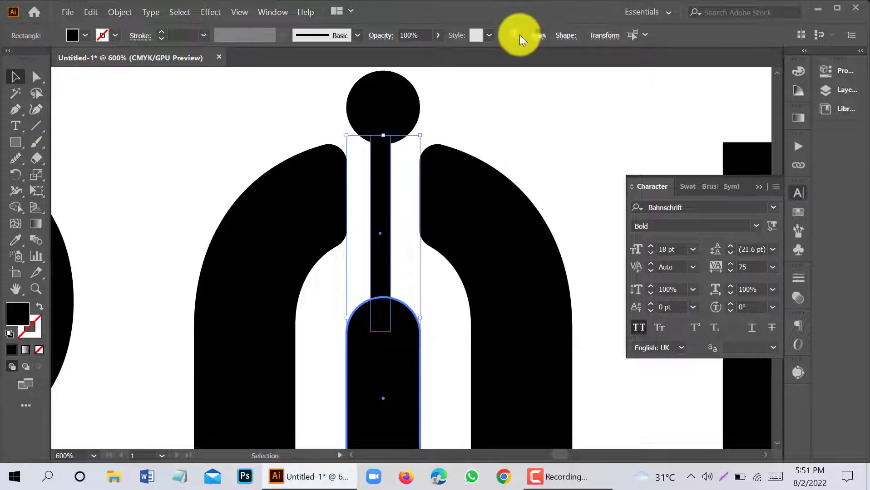
click(540, 35)
click(423, 73)
click(626, 138)
scroll(399, 229, down, 2)
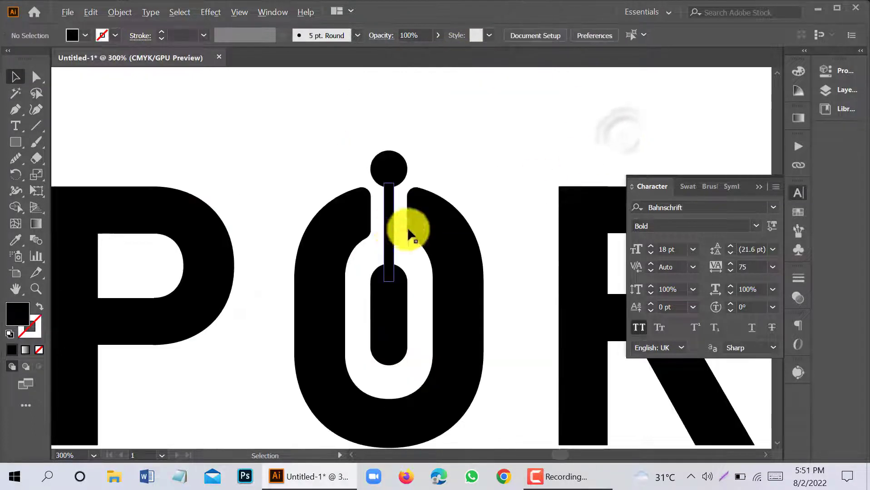
scroll(407, 229, down, 3)
scroll(416, 307, up, 1)
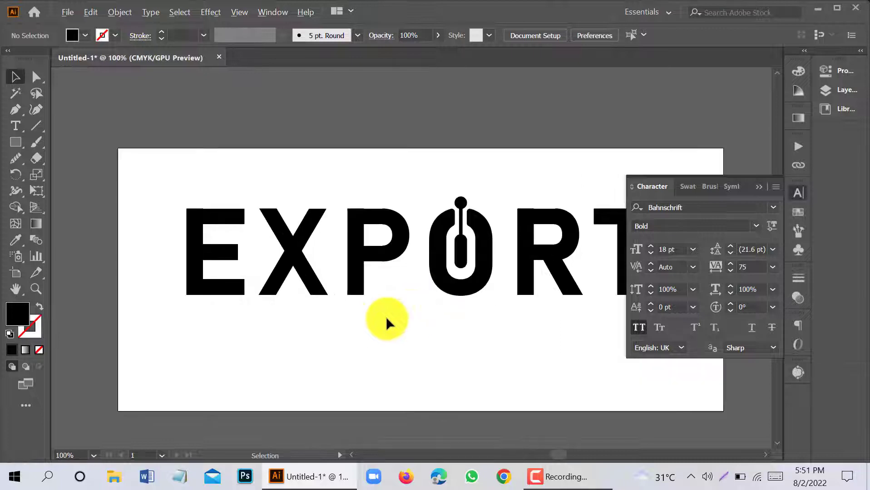
scroll(381, 324, up, 1)
scroll(265, 331, down, 3)
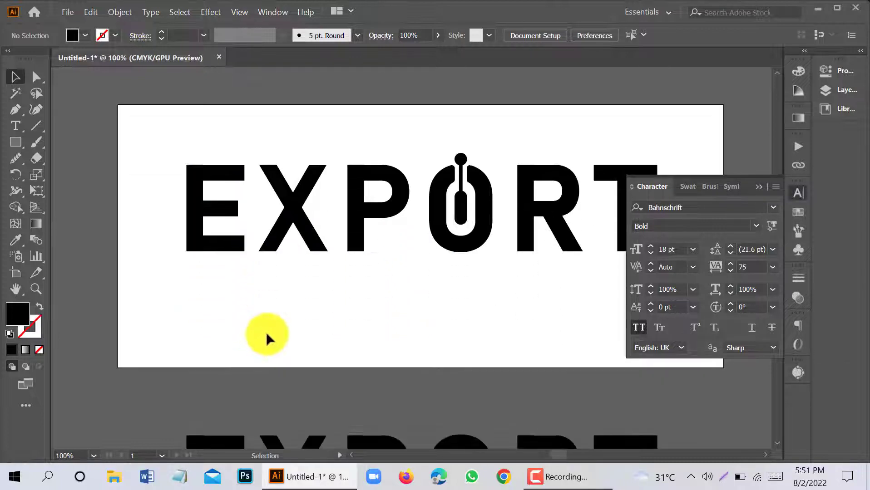
click(292, 198)
click(312, 300)
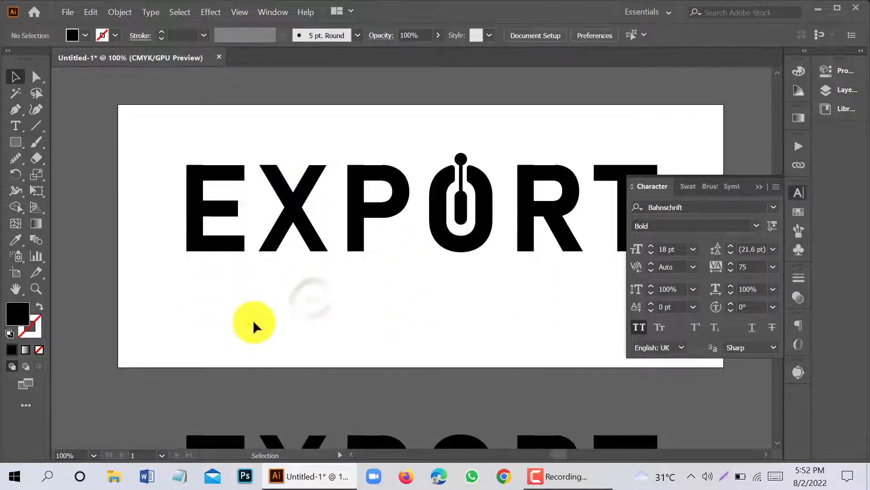
Step: Draw a large circle over the lower part of the X and turn it into an unfilled black 1 pt outline
click(8, 141)
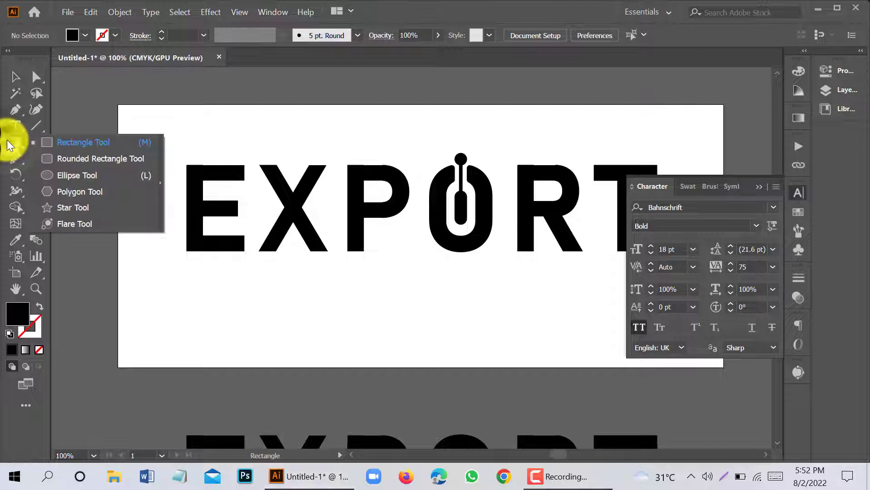
click(66, 175)
drag(290, 280, 347, 337)
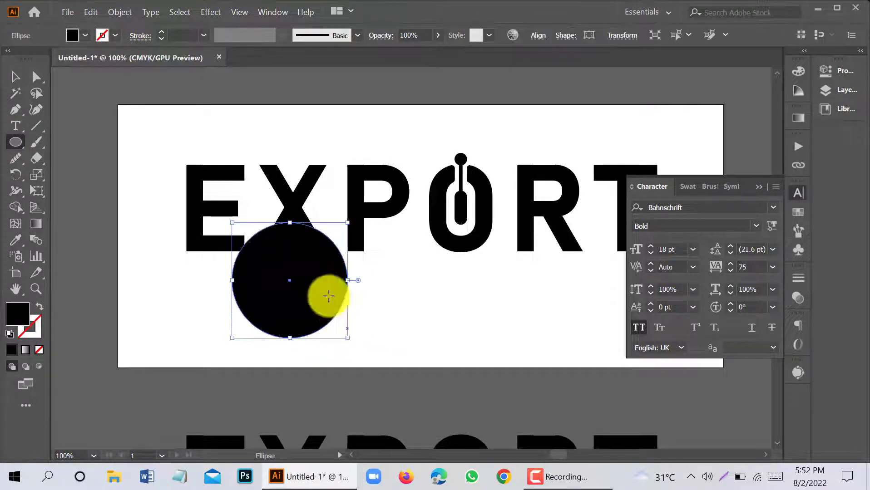
click(38, 309)
click(13, 77)
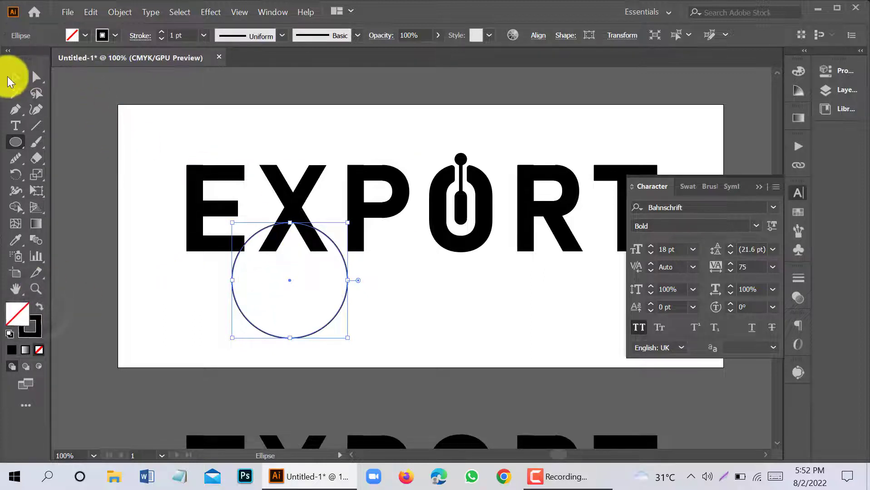
Step: Move the circle outline over the E so its right edge curves along the X's upper-left arm
click(364, 297)
drag(343, 297, 281, 211)
scroll(256, 157, up, 3)
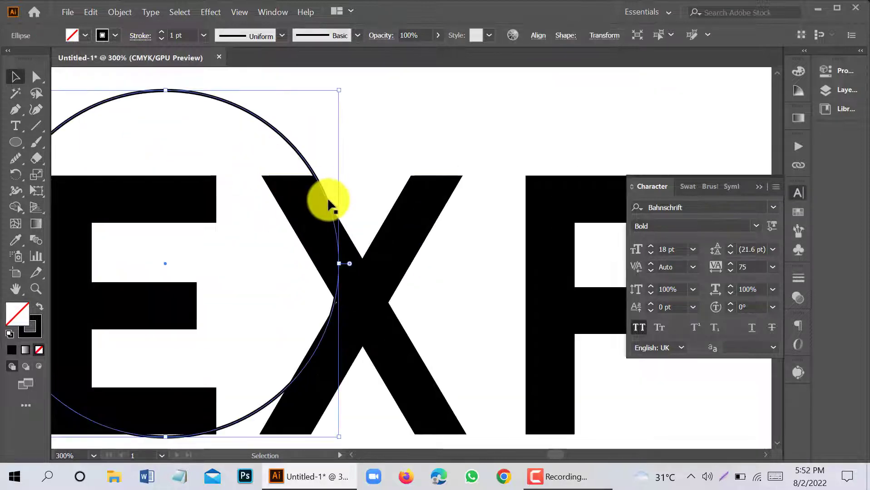
click(305, 151)
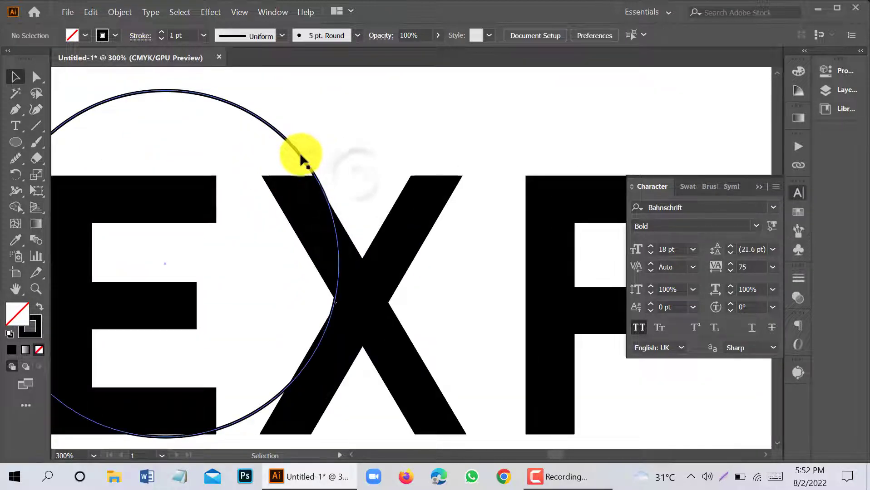
drag(303, 155, 290, 132)
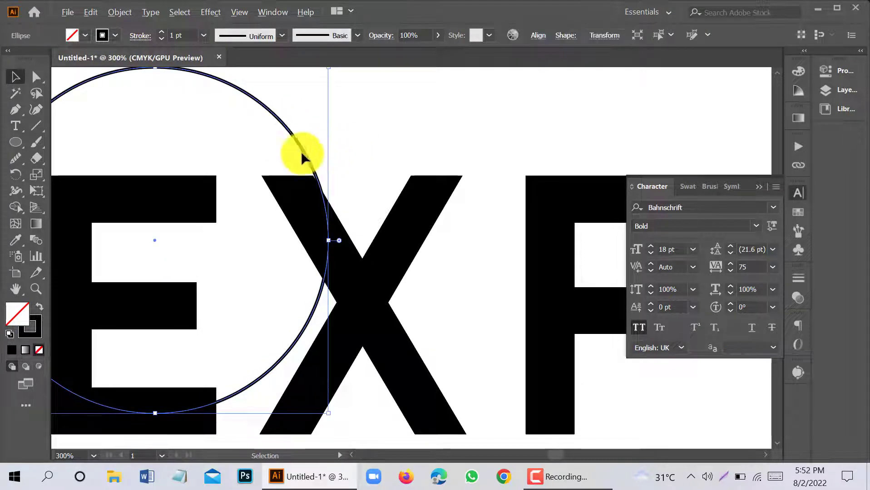
Step: Duplicate the circle outline slightly to the left so the two circles overlap
scroll(301, 151, up, 3)
drag(328, 199, 320, 218)
scroll(390, 186, down, 3)
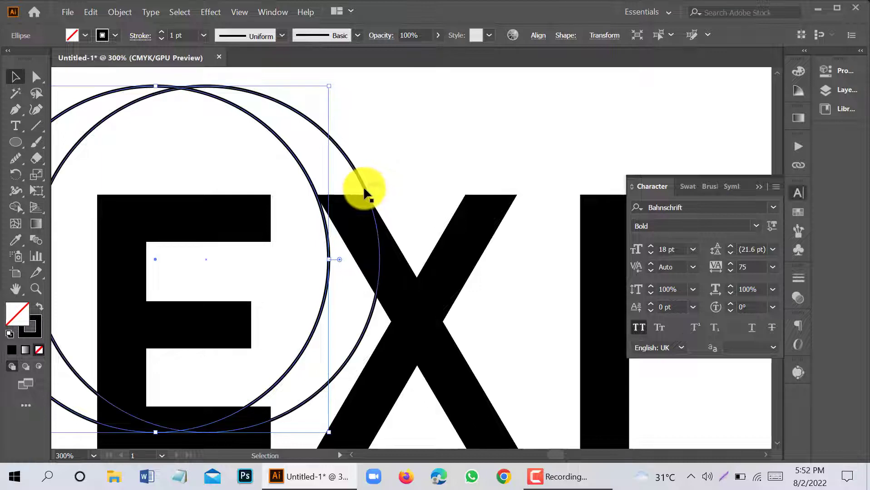
Step: Swap the right circle's stroke and fill so it becomes solid black
click(363, 186)
click(39, 305)
scroll(363, 184, down, 1)
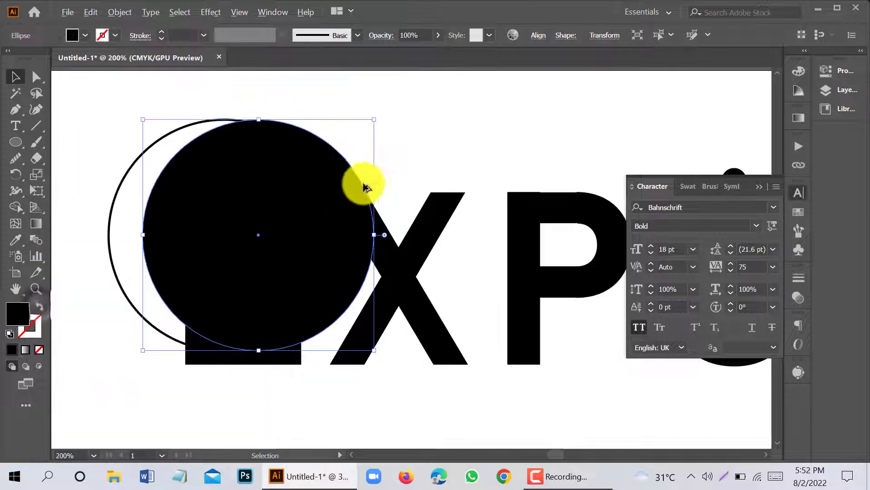
Step: Set the left circle's stroke color to yellow FCF503 and swap it into the fill
click(138, 152)
click(132, 164)
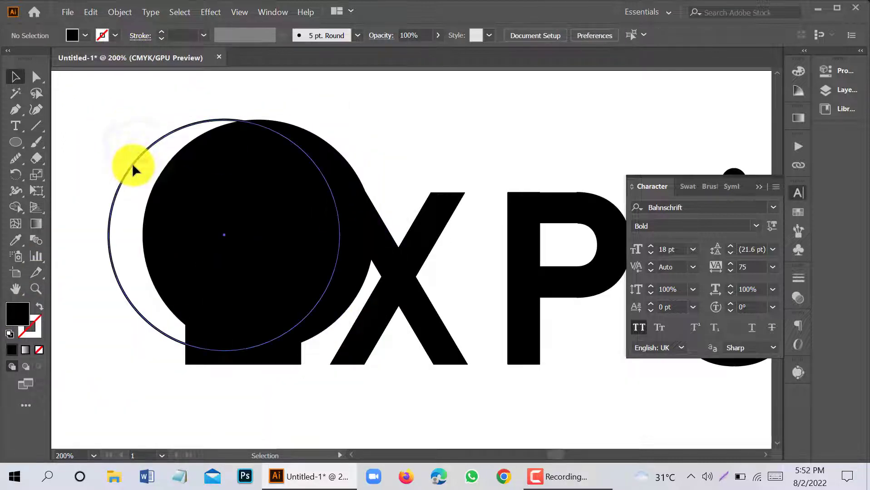
double_click(36, 317)
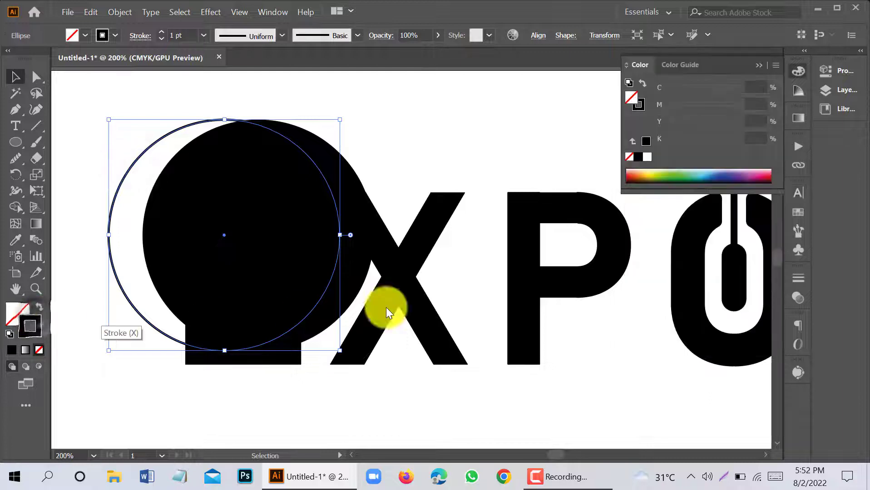
click(428, 147)
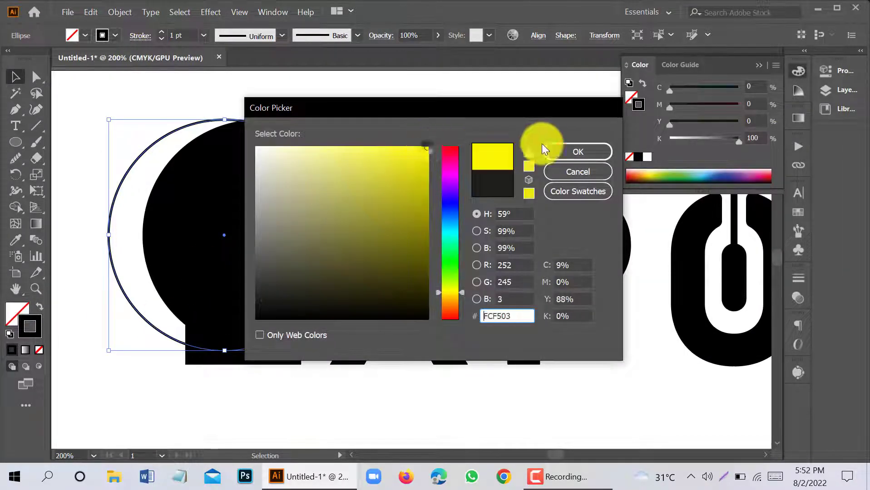
click(553, 152)
click(39, 307)
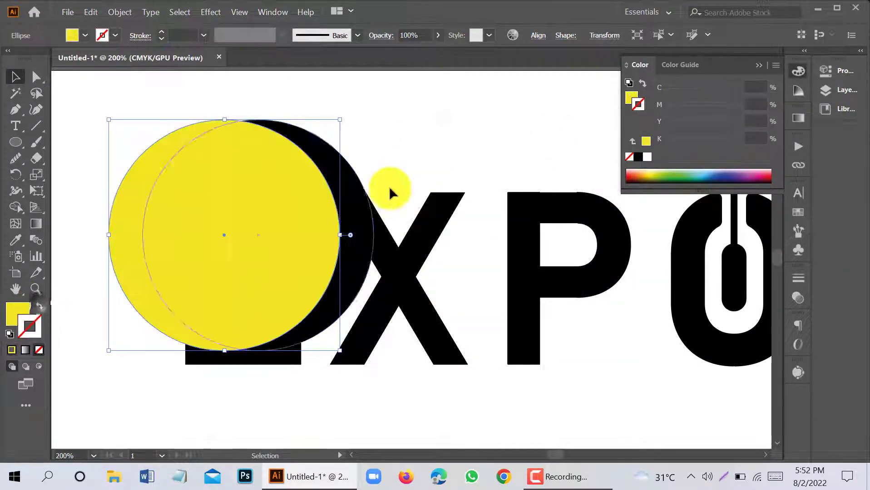
Step: Subtract the yellow circle and its overlap from the black circle with Shape Builder, keeping only the black crescent
shift+click(353, 199)
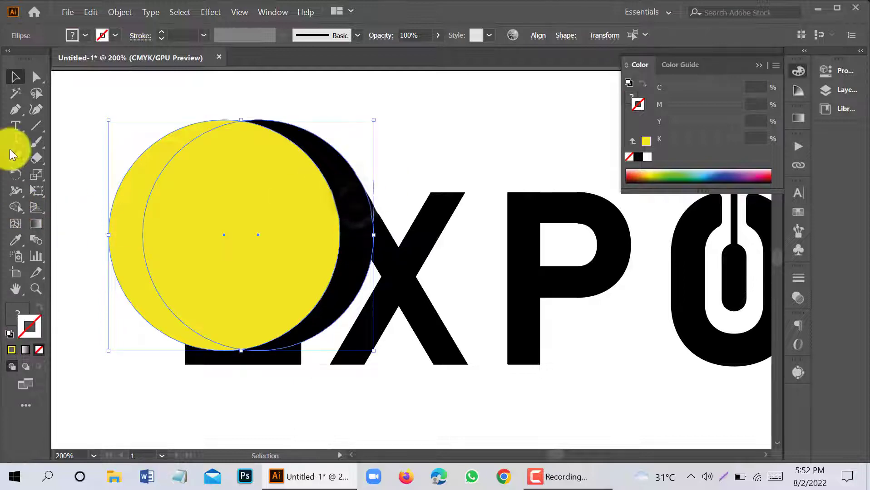
click(16, 208)
alt+click(265, 238)
alt+click(131, 265)
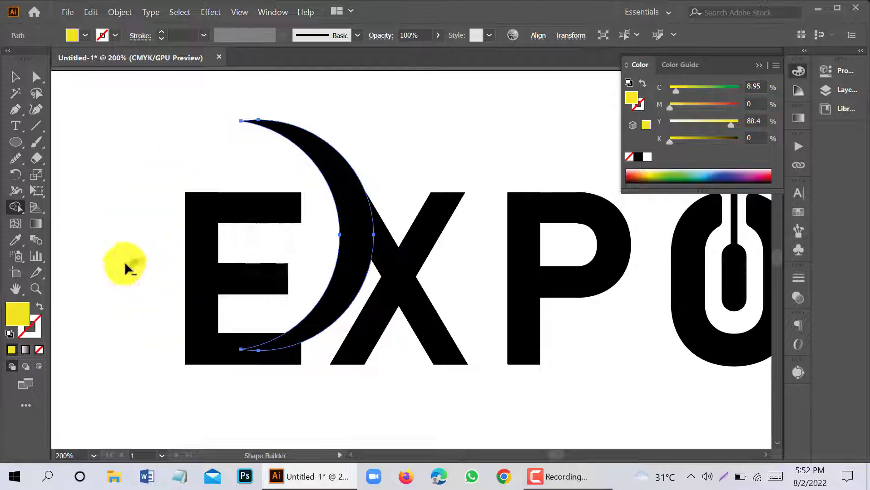
click(13, 76)
click(467, 291)
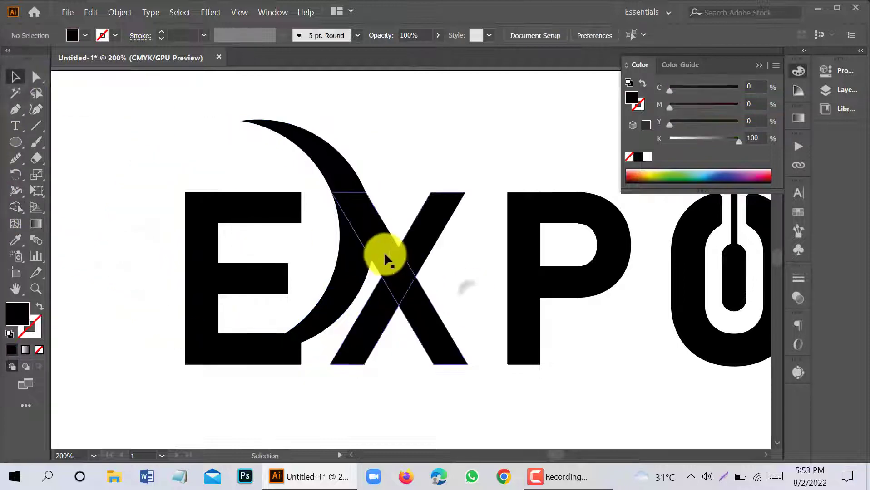
click(372, 244)
shift+click(356, 250)
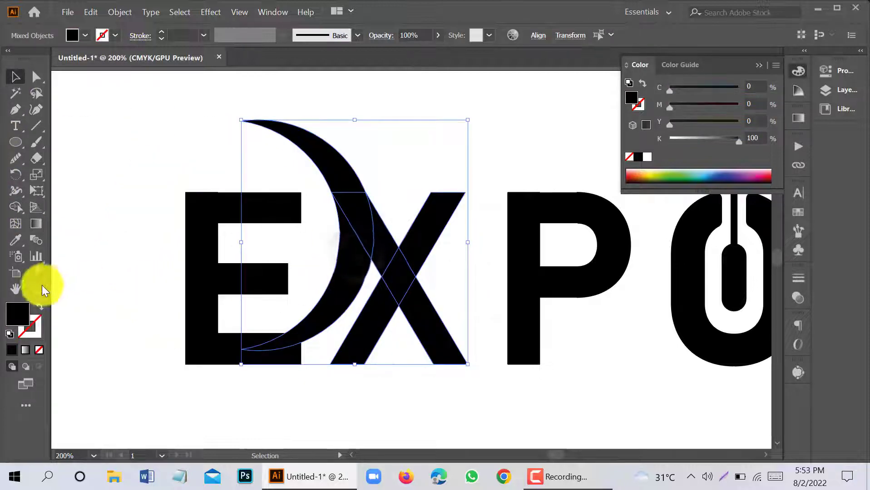
click(124, 225)
Step: Rotate the crescent counter-clockwise and shift it onto the X's upper-left arm
click(295, 148)
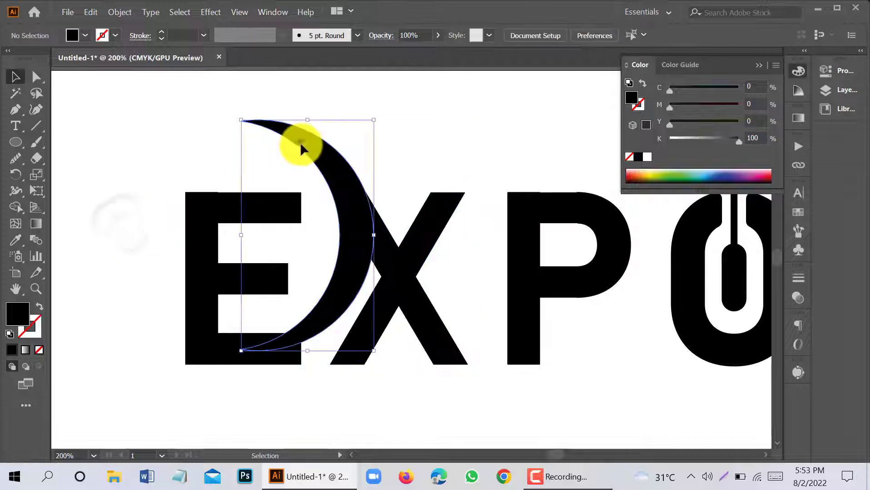
mouse_move(369, 116)
mouse_down()
mouse_move(355, 101)
mouse_move(358, 107)
mouse_up()
drag(358, 202, 361, 201)
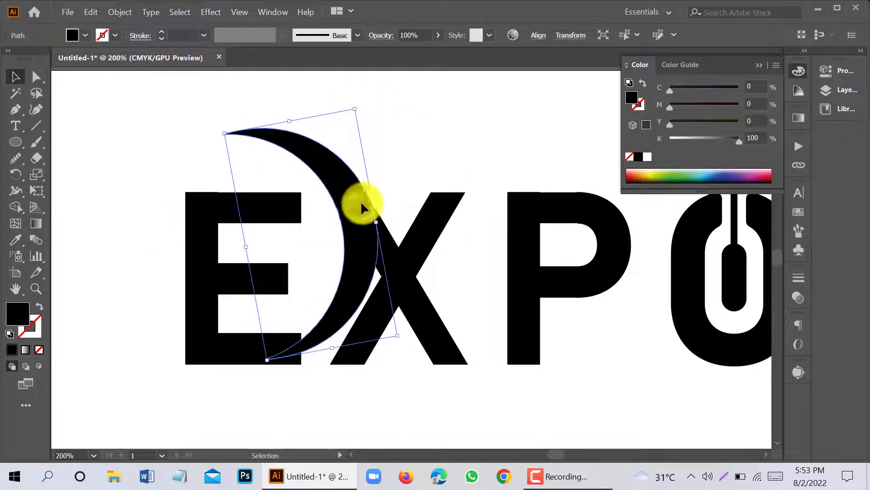
drag(355, 104, 320, 89)
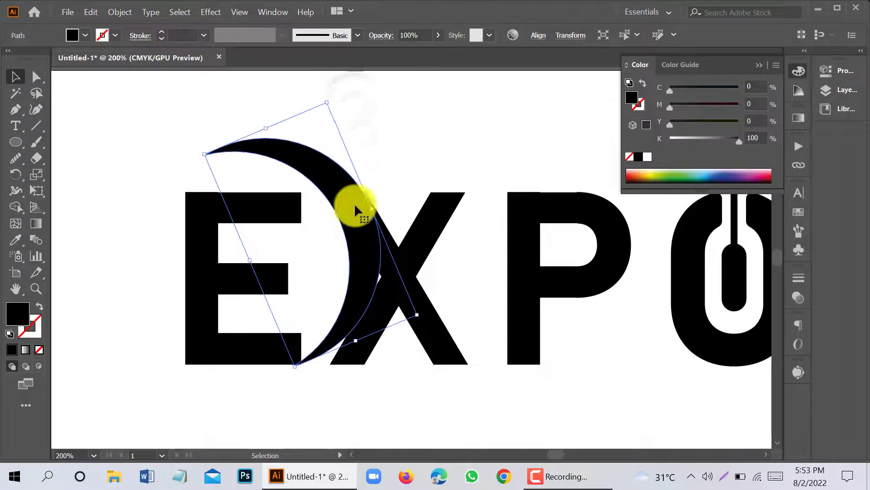
mouse_move(354, 203)
mouse_down()
mouse_move(362, 232)
mouse_move(374, 221)
mouse_move(357, 213)
mouse_up()
Step: Rotate the crescent slightly further counter-clockwise so its outer edge follows the slope of the X's upper-left arm
alt+scroll(370, 207, up, 2)
scroll(368, 201, up, 4)
scroll(399, 190, down, 4)
scroll(399, 188, down, 4)
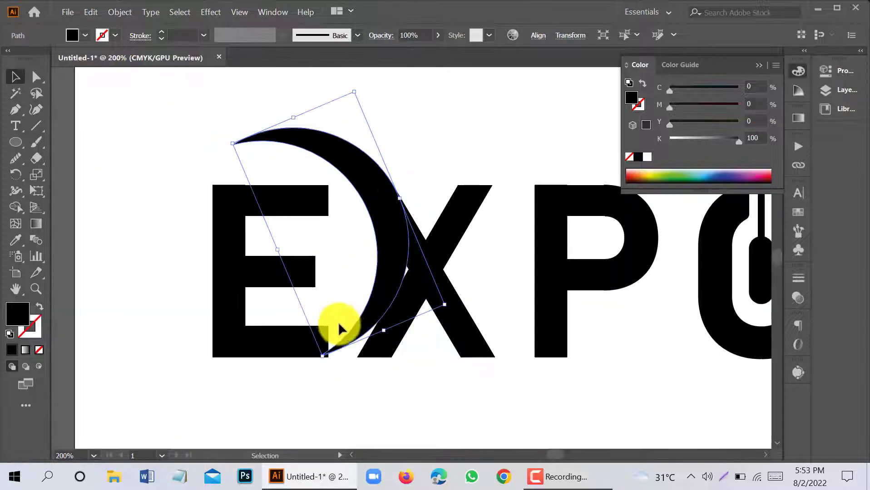
drag(358, 88, 344, 89)
scroll(372, 191, up, 1)
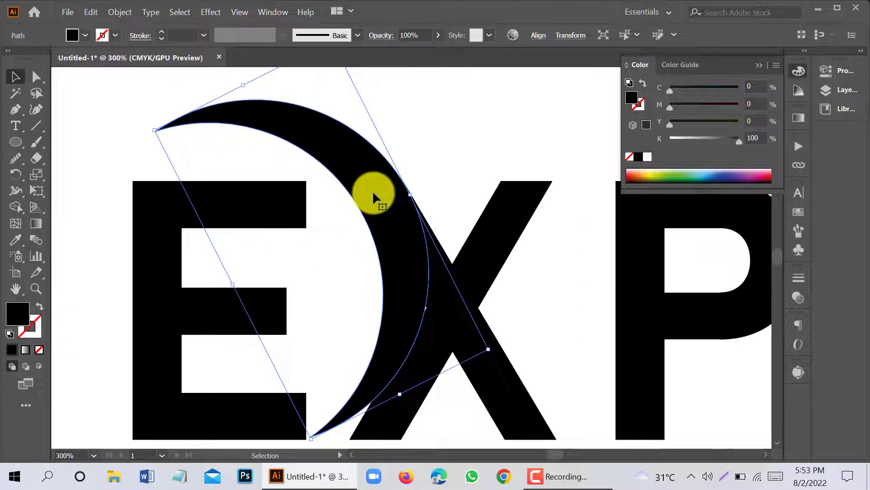
Step: Nudge the crescent up and slightly left so its outer edge meets the top corner of the X's left arm
key(Left)
key(Left)
key(Left)
key(Left)
key(Up)
key(Up)
key(Up)
key(Up)
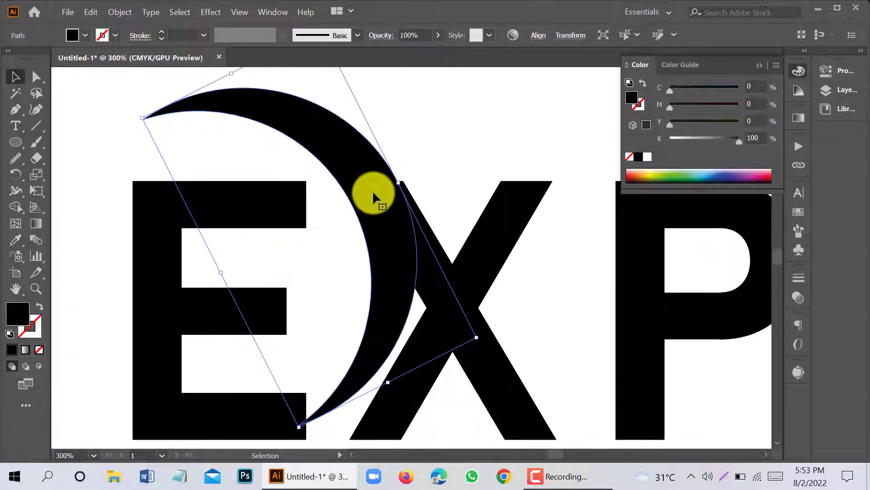
key(Right)
key(Right)
shift+click(444, 302)
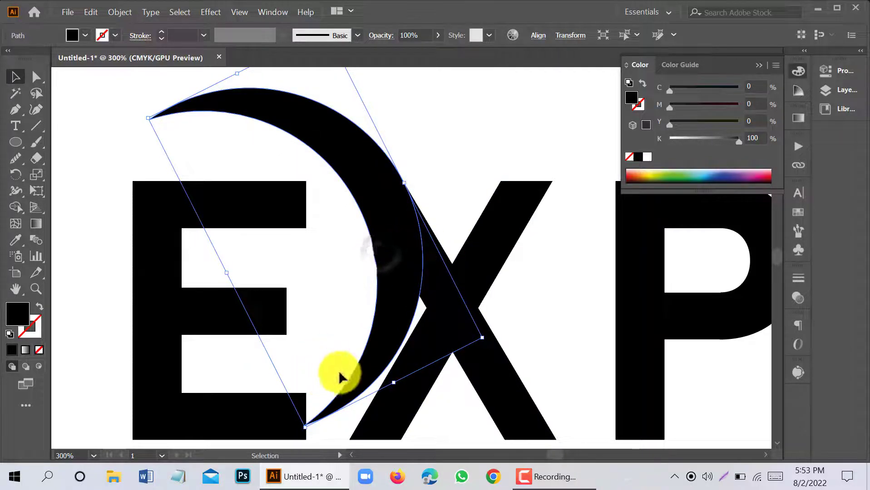
Step: Scale the crescent down slightly from its lower tip near the E's bottom bar
scroll(350, 350, down, 1)
click(405, 225)
click(374, 283)
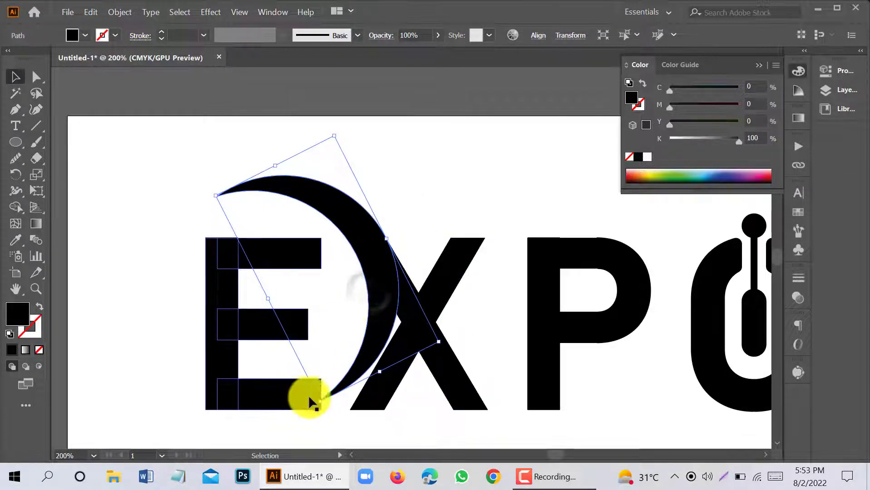
drag(321, 402, 328, 395)
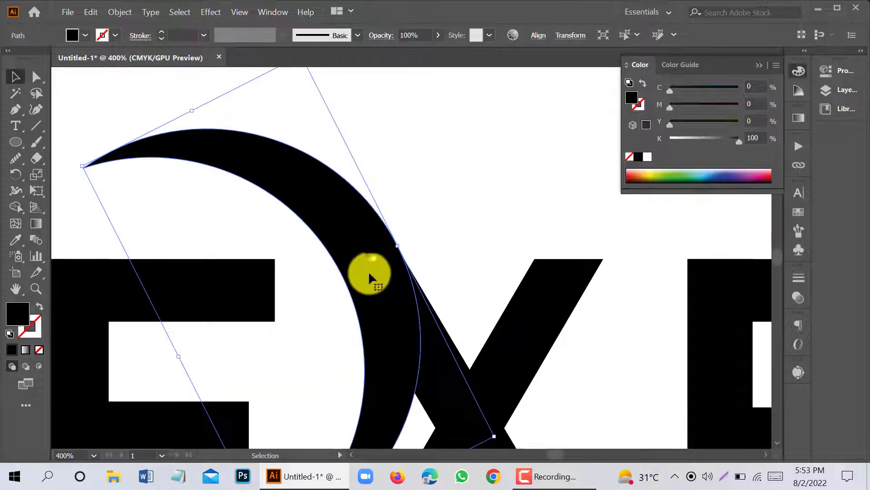
Step: Scale the crescent slightly from its lower tip and rotate it a little further counter-clockwise against the X's upper-left arm
scroll(368, 274, down, 1)
scroll(368, 274, down, 1)
scroll(338, 369, down, 2)
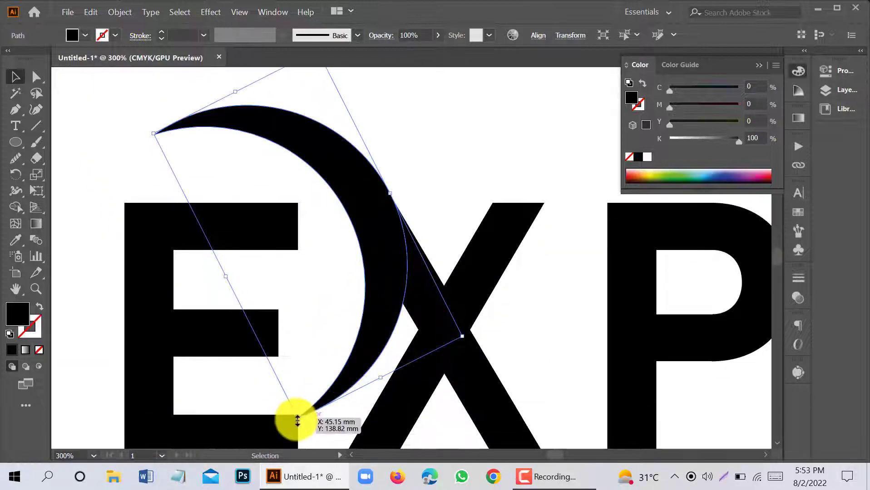
drag(297, 421, 303, 414)
scroll(404, 294, down, 1)
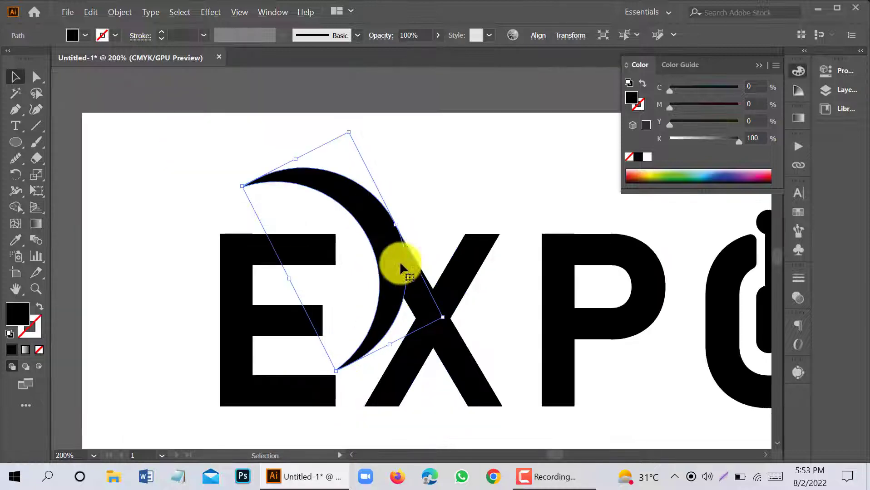
drag(348, 128, 339, 129)
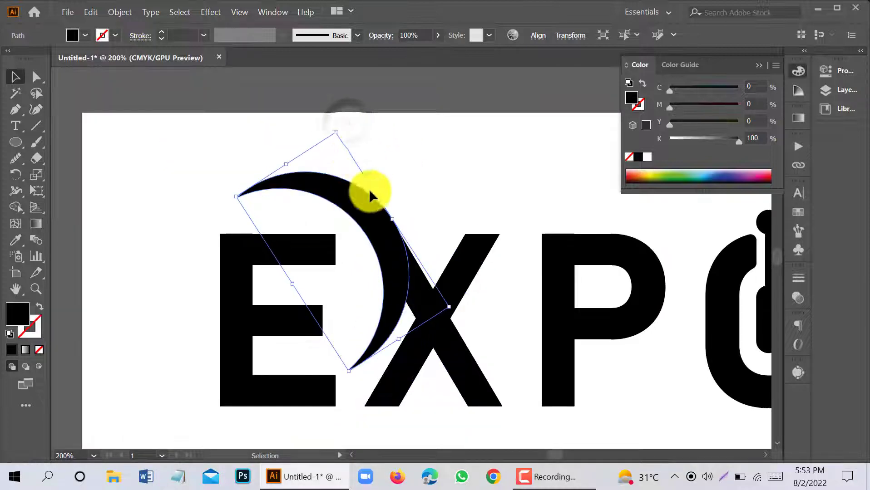
shift+click(417, 279)
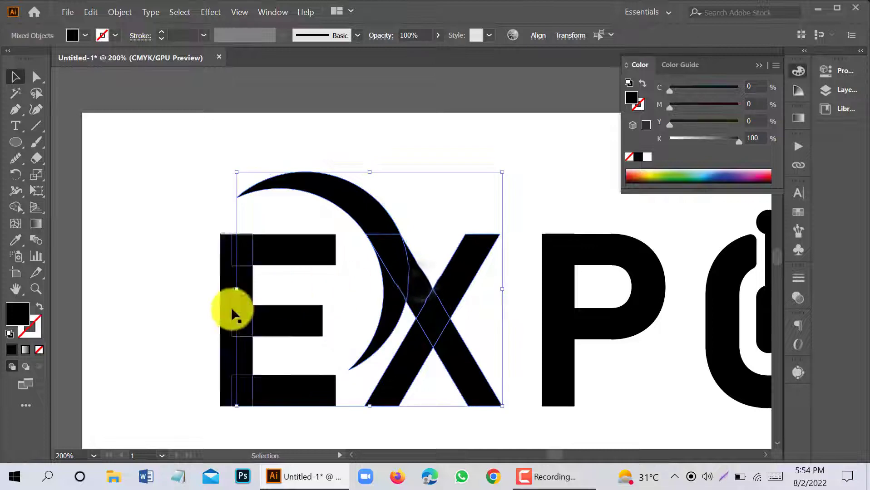
click(17, 208)
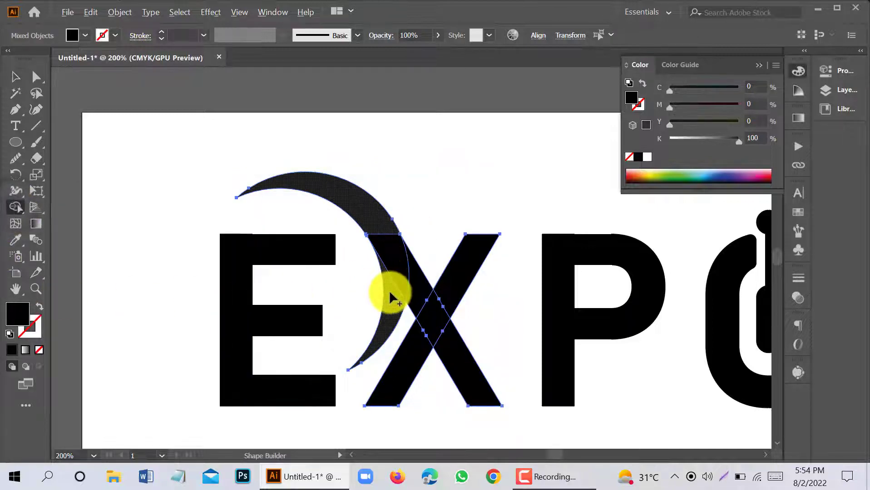
click(15, 76)
click(378, 171)
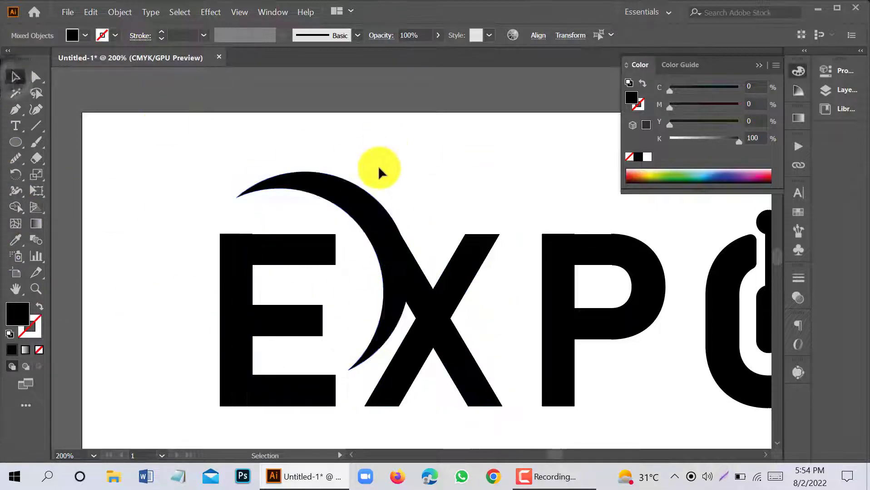
click(397, 223)
alt+scroll(388, 245, up, 3)
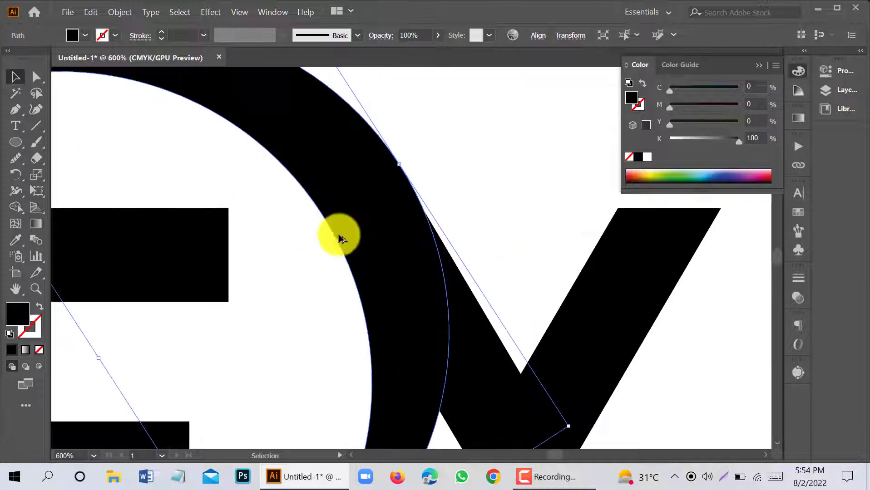
alt+scroll(340, 238, down, 2)
click(415, 190)
Step: Draw an unfilled, stroked Pen path across the crescent along the left edge of the X's upper-left arm
click(403, 286)
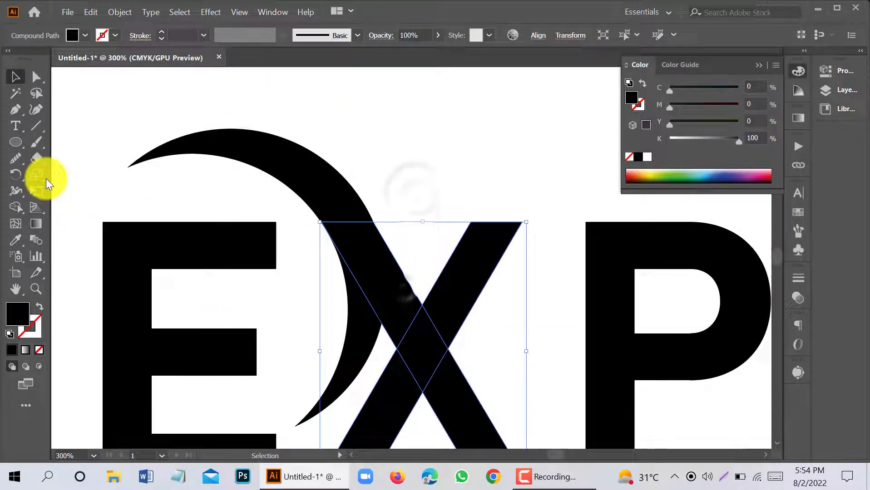
click(14, 110)
alt+scroll(346, 267, up, 2)
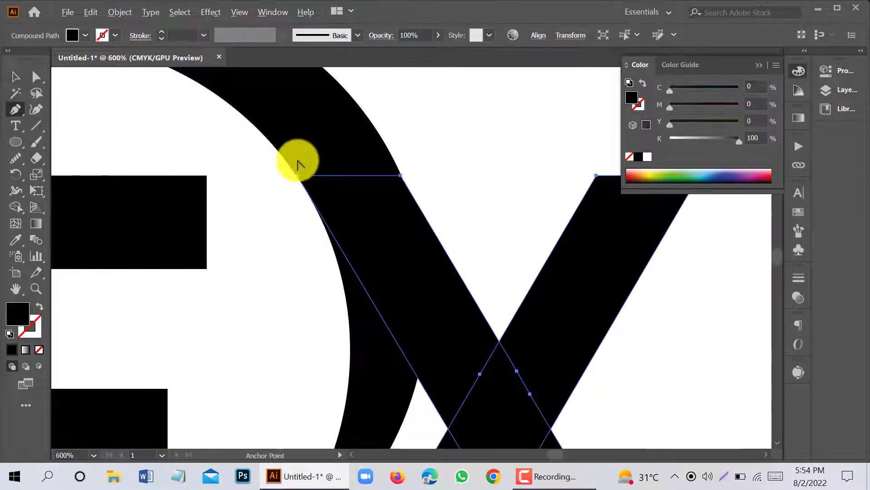
alt+scroll(297, 164, up, 2)
alt+scroll(313, 171, up, 1)
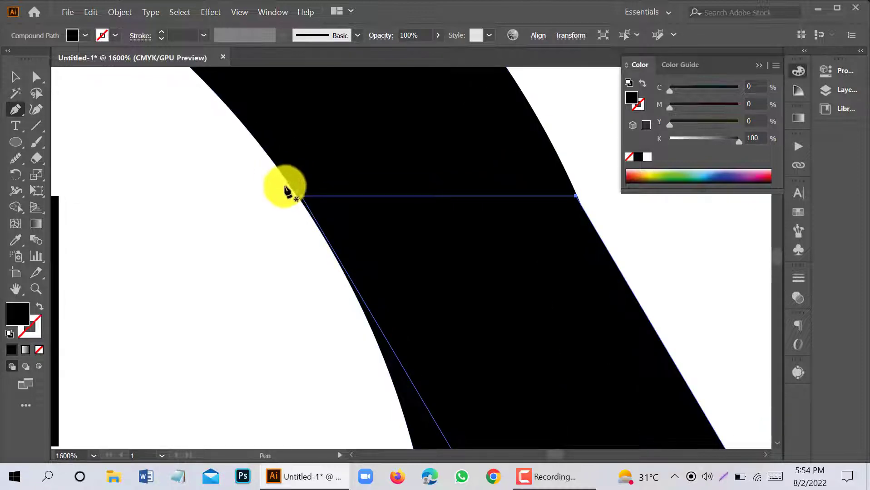
click(297, 195)
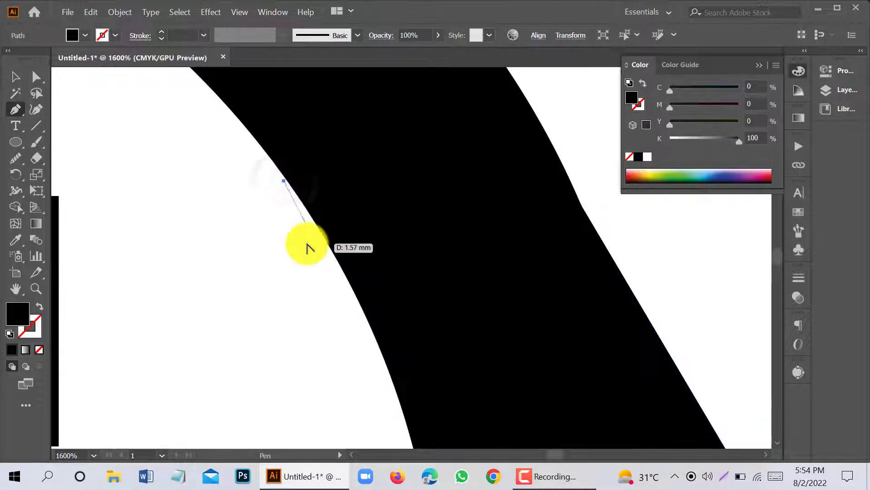
alt+scroll(304, 241, down, 4)
click(387, 368)
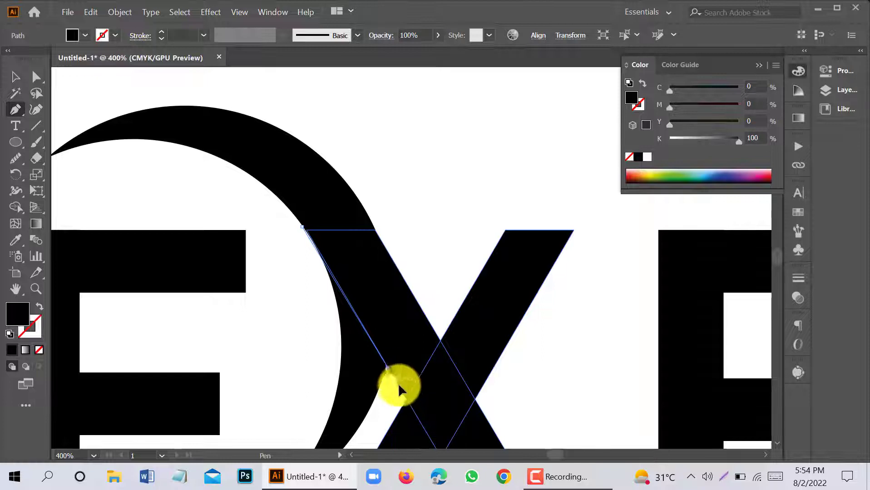
drag(411, 416, 412, 419)
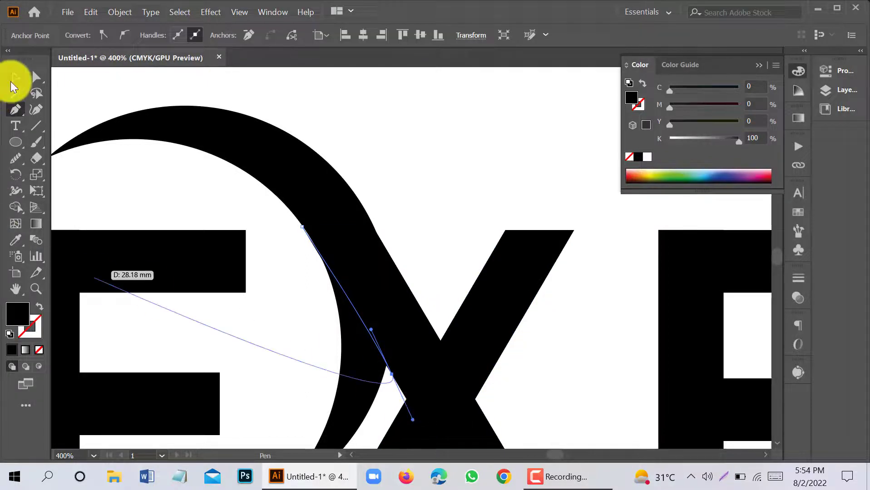
click(39, 307)
click(14, 71)
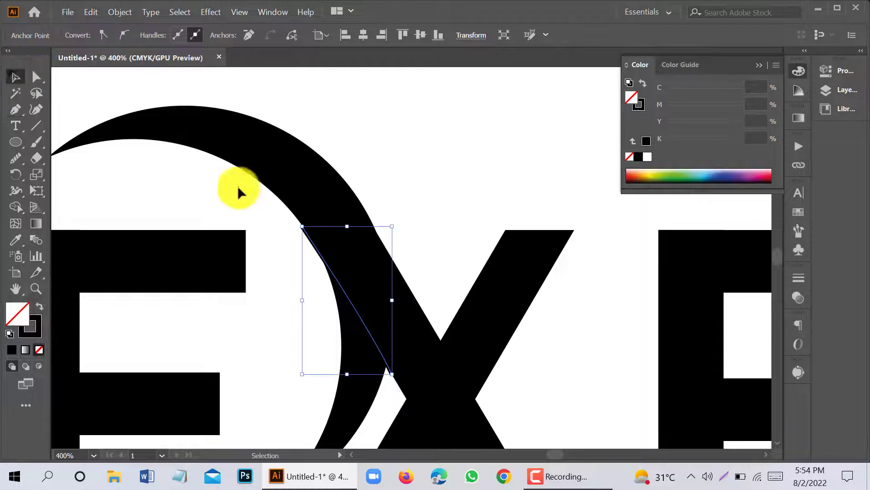
Step: Remove the crescent's lower part outside the X's arm with Shape Builder and delete the leftover cutting line
shift+click(301, 187)
click(18, 209)
alt+click(360, 367)
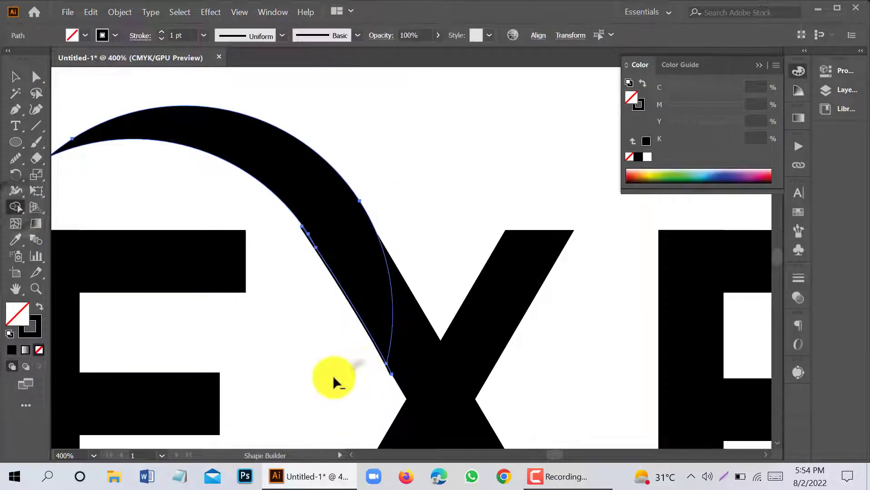
click(14, 76)
click(394, 172)
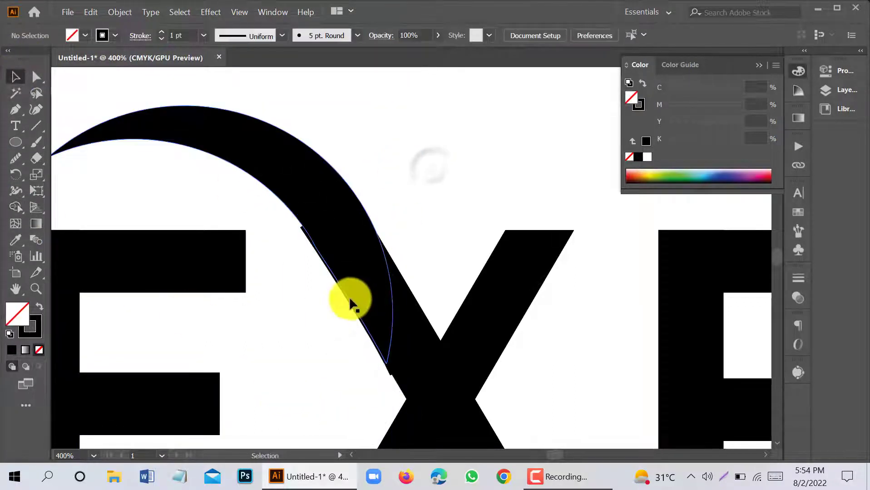
click(318, 261)
key(Delete)
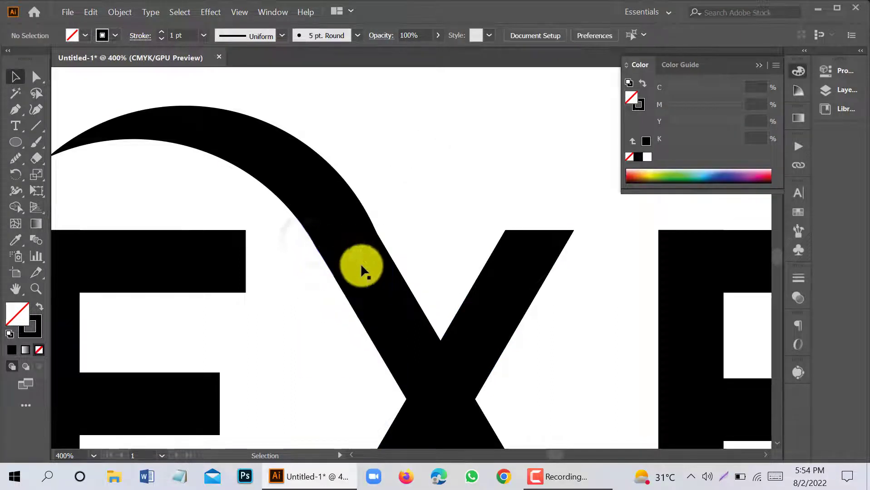
Step: Rotate the trimmed crescent slightly counter-clockwise and nudge it down so it flows into the X's upper-left arm
scroll(422, 194, down, 4)
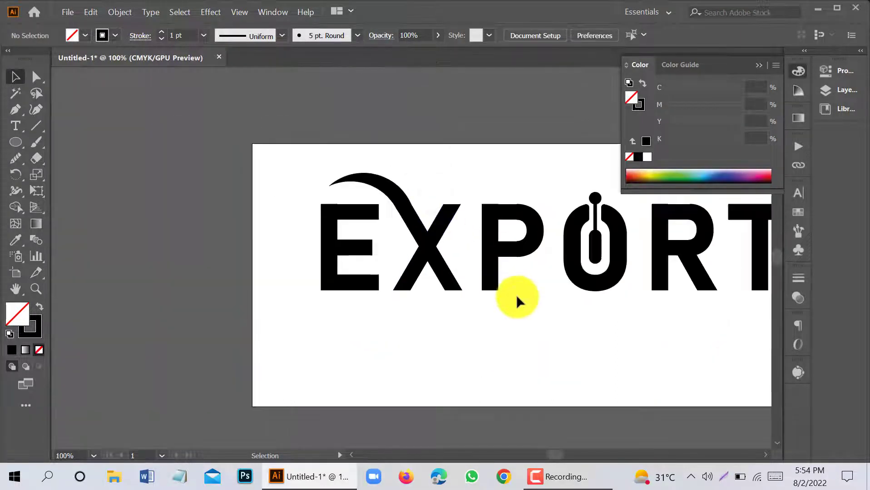
scroll(395, 177, up, 3)
click(384, 223)
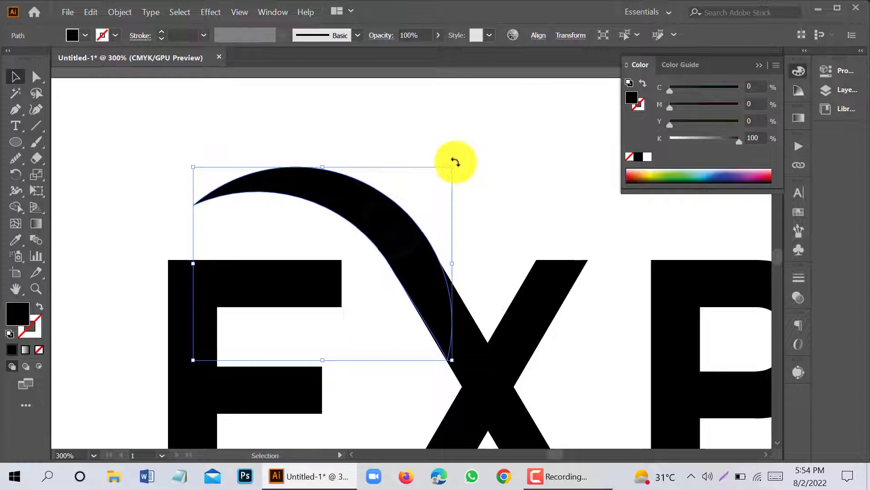
mouse_move(453, 163)
mouse_down()
mouse_move(446, 156)
mouse_move(439, 166)
mouse_up()
drag(398, 226, 396, 230)
click(506, 219)
scroll(494, 218, down, 3)
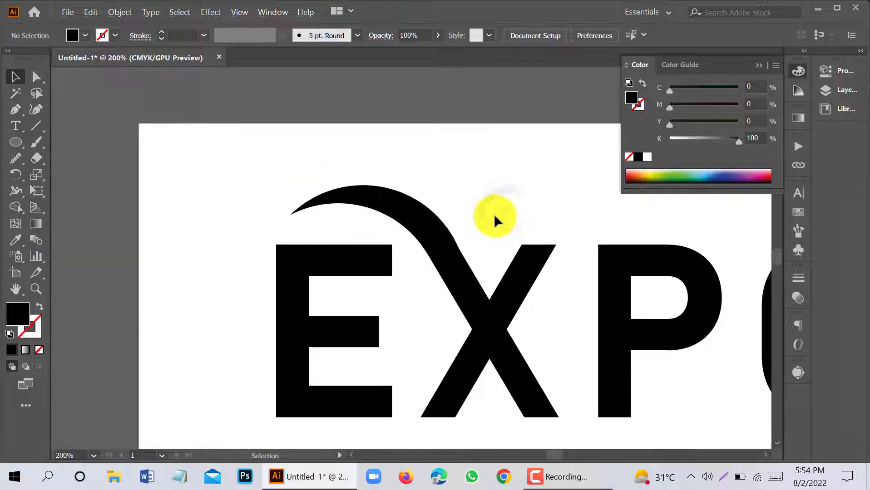
drag(594, 340, 369, 342)
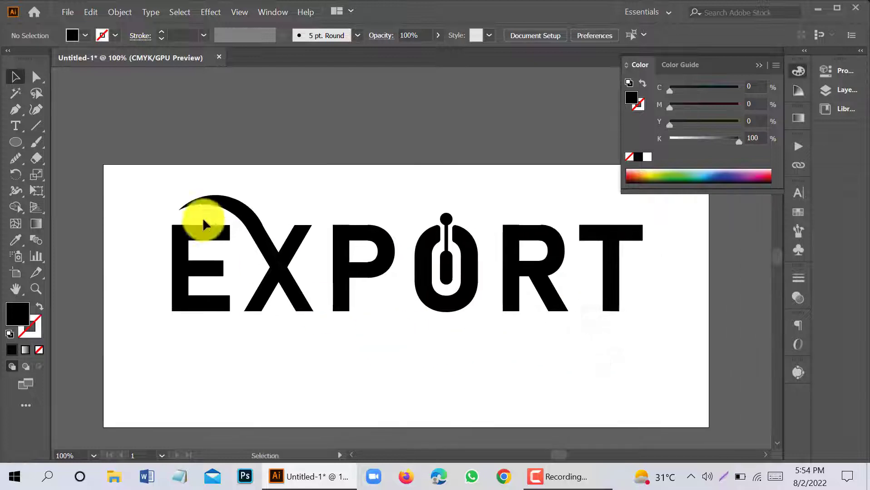
Step: Draw a large outline-only circle over the E and place it just inside the crescent's outer edge
scroll(203, 223, up, 3)
click(295, 258)
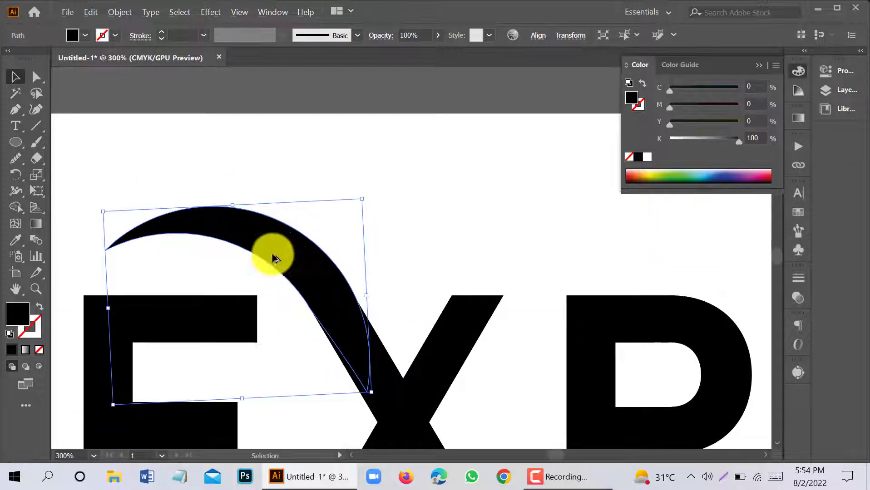
click(15, 142)
mouse_move(222, 257)
mouse_down()
mouse_move(334, 349)
mouse_move(385, 367)
mouse_up()
click(16, 77)
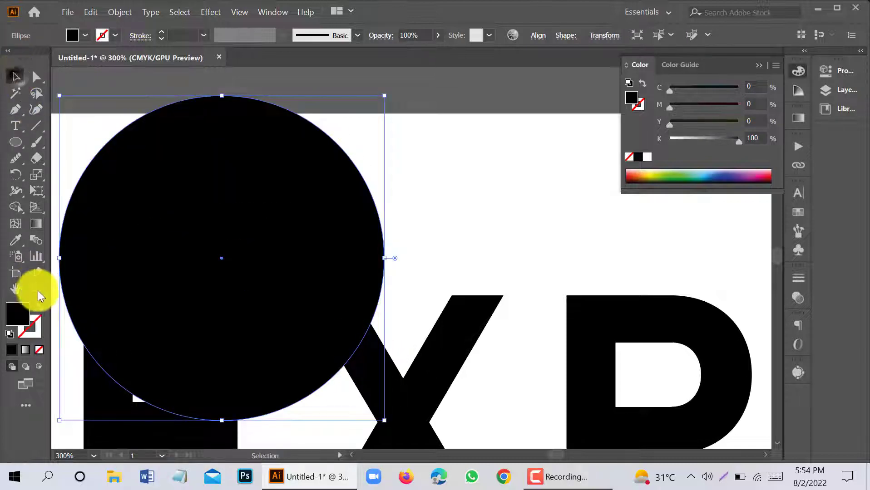
click(40, 307)
click(429, 177)
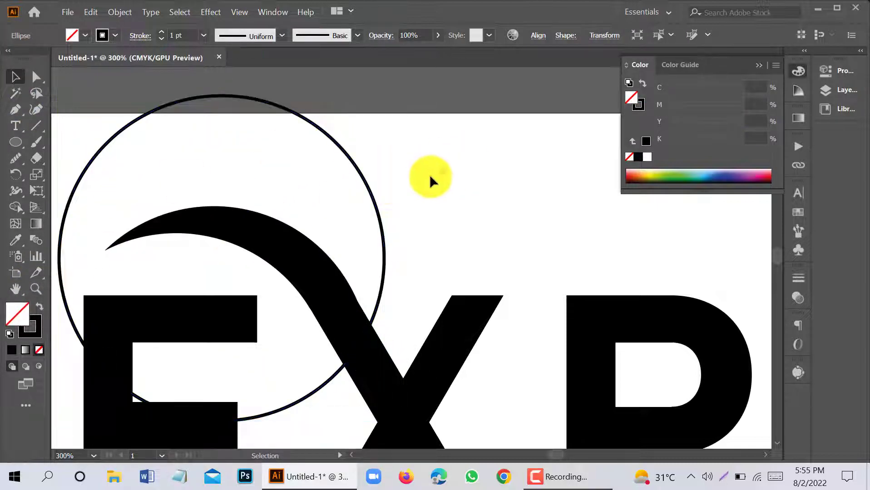
drag(370, 189, 362, 307)
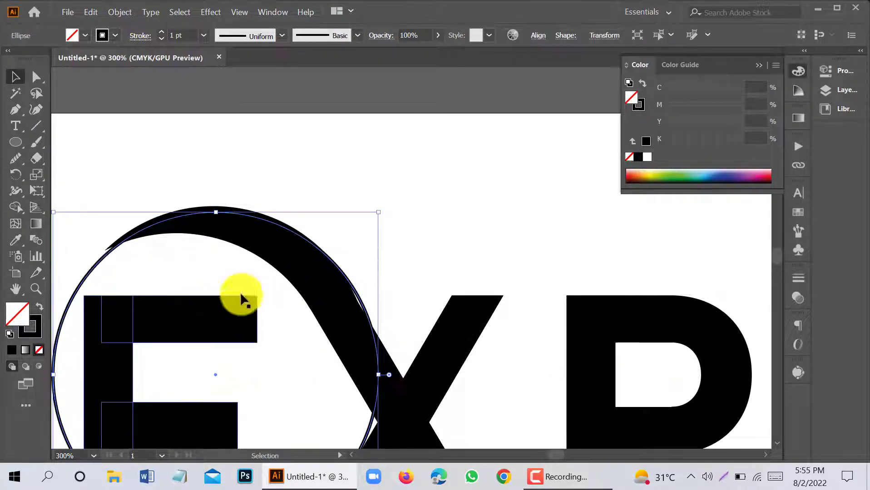
Step: Give the circle a solid blue fill of C 97.25, M 80.78, Y 0, K 0 with no stroke
click(39, 306)
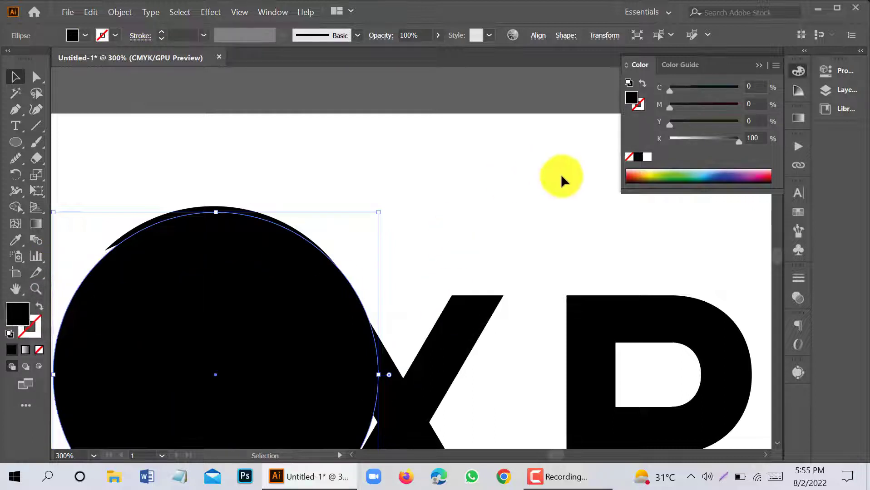
click(16, 240)
click(720, 173)
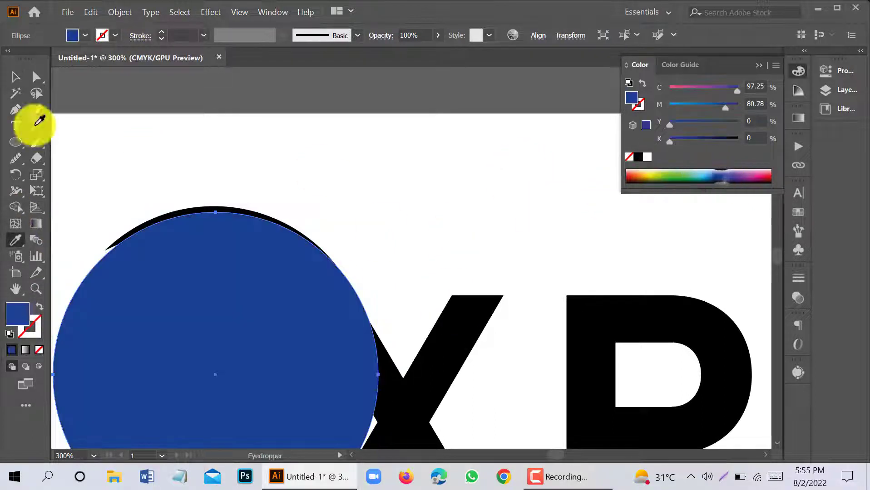
click(15, 77)
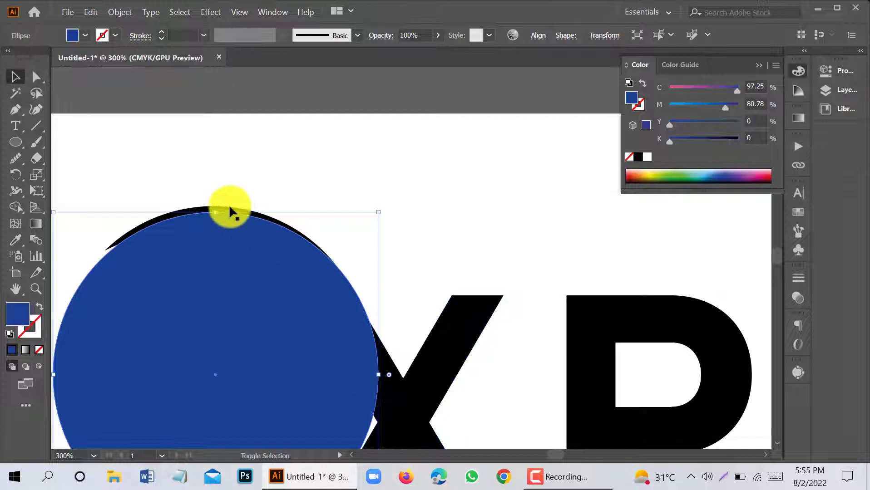
Step: Trim the crescent's outer sliver beyond the blue circle with Shape Builder and delete the circle
click(217, 208)
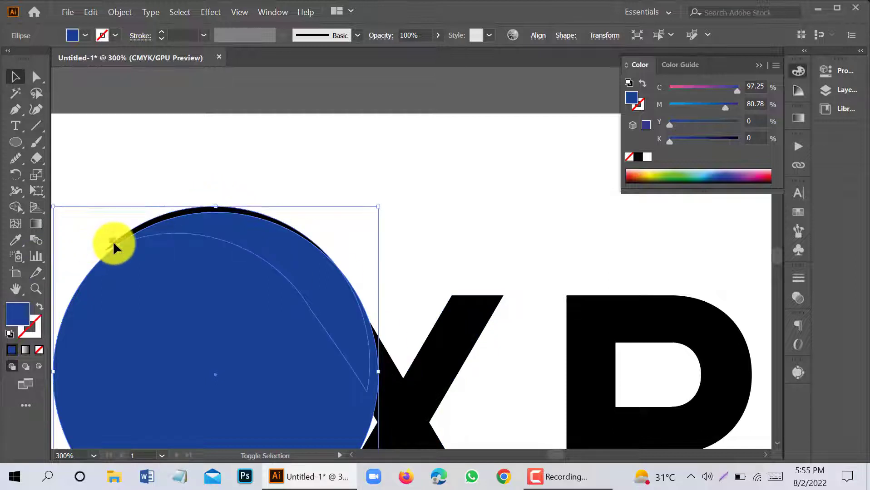
shift+click(112, 241)
click(15, 212)
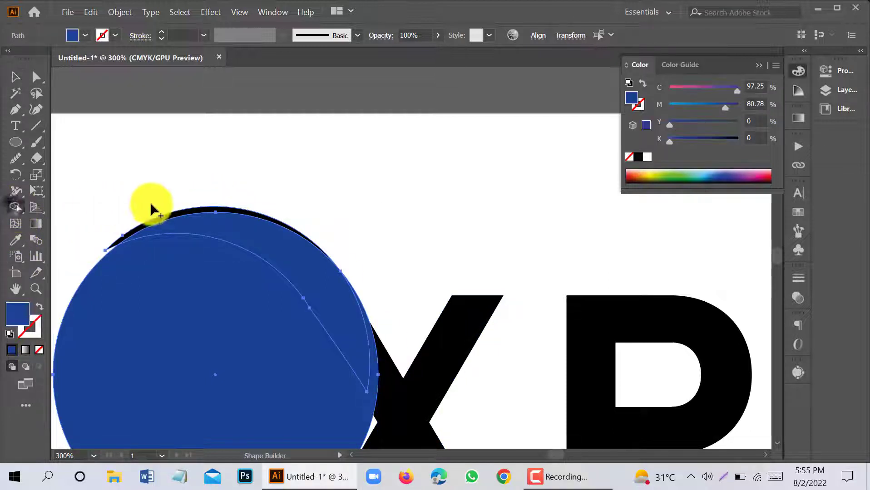
click(183, 211)
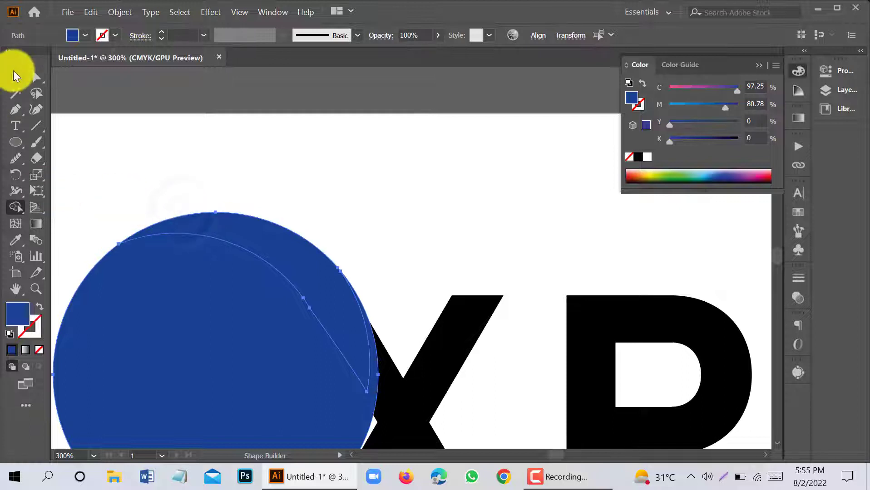
click(16, 75)
click(384, 169)
scroll(273, 286, down, 1)
click(272, 289)
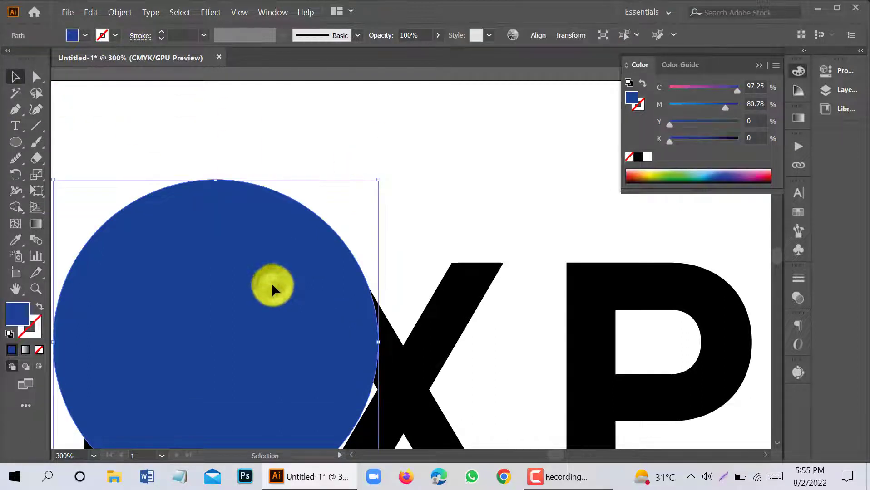
key(Delete)
scroll(392, 256, down, 1)
click(328, 218)
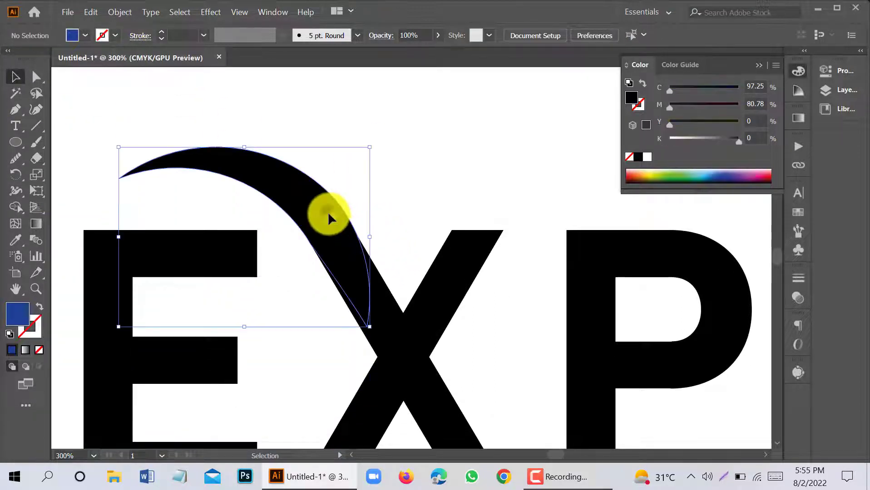
click(395, 212)
Step: Draw a large outline-only circle with a 1 pt stroke and fit its edge just inside the crescent's outer curve where it meets the X
click(8, 147)
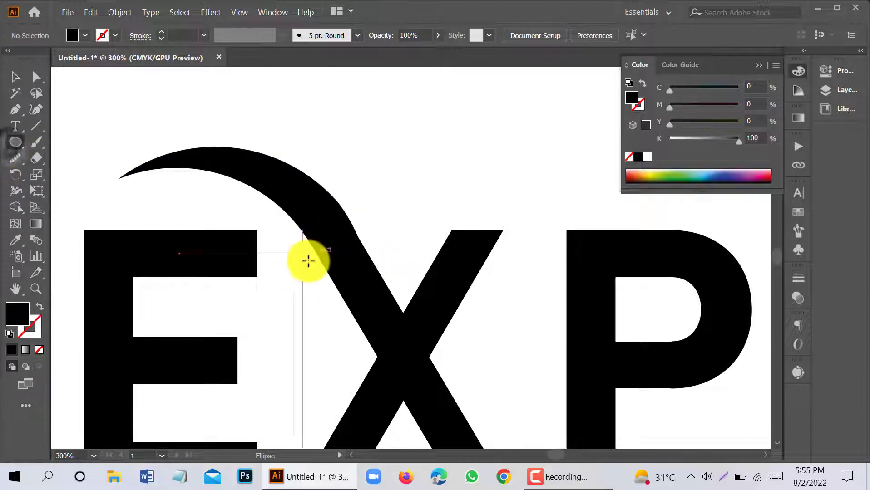
drag(311, 267, 488, 429)
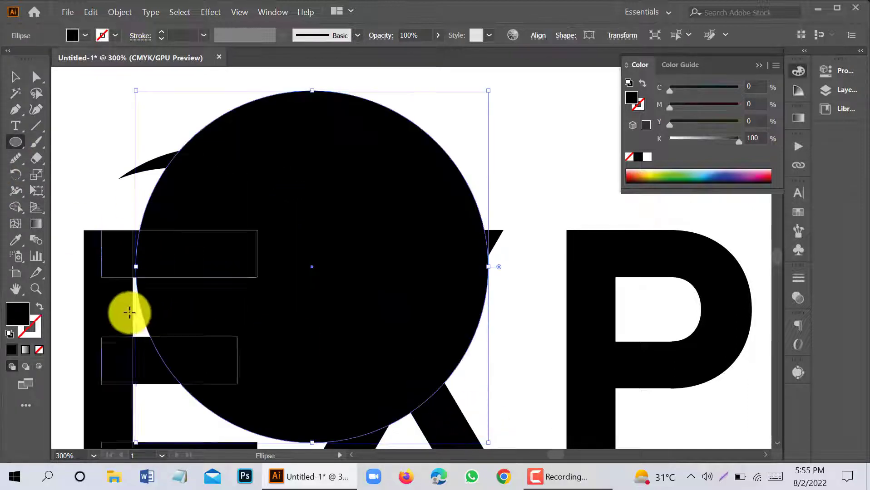
click(15, 77)
click(40, 308)
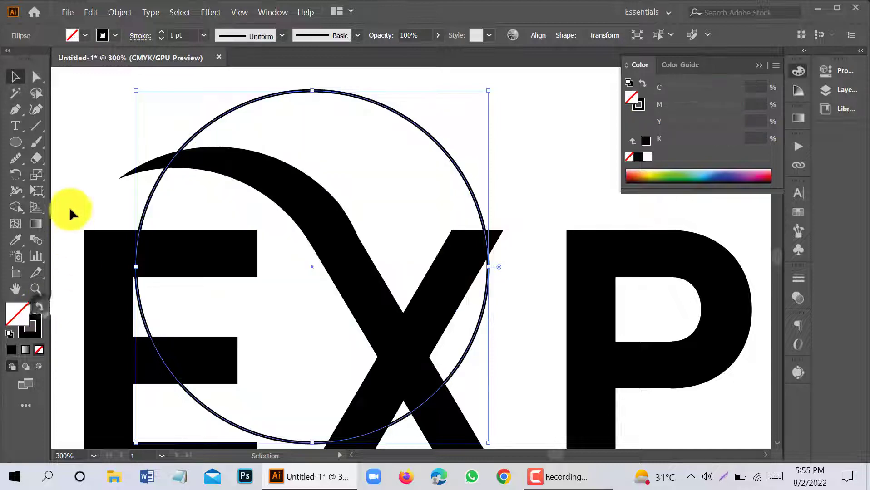
click(82, 182)
drag(164, 153, 373, 123)
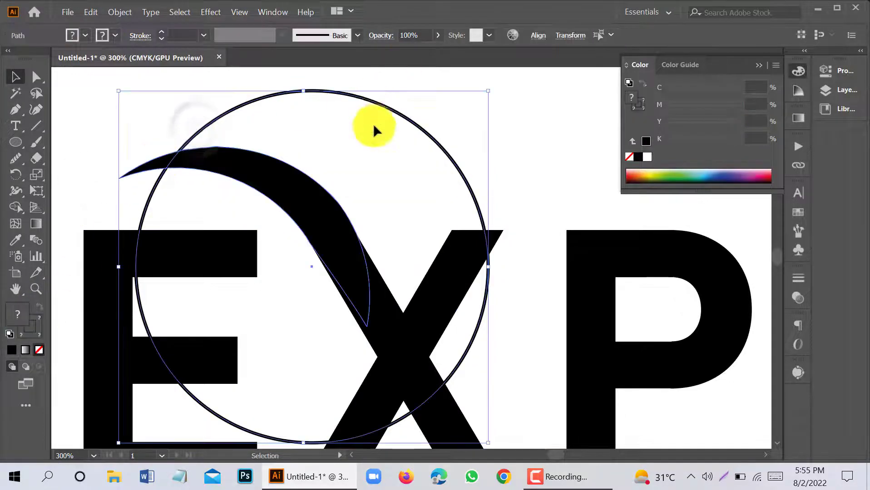
click(521, 148)
drag(466, 180, 357, 238)
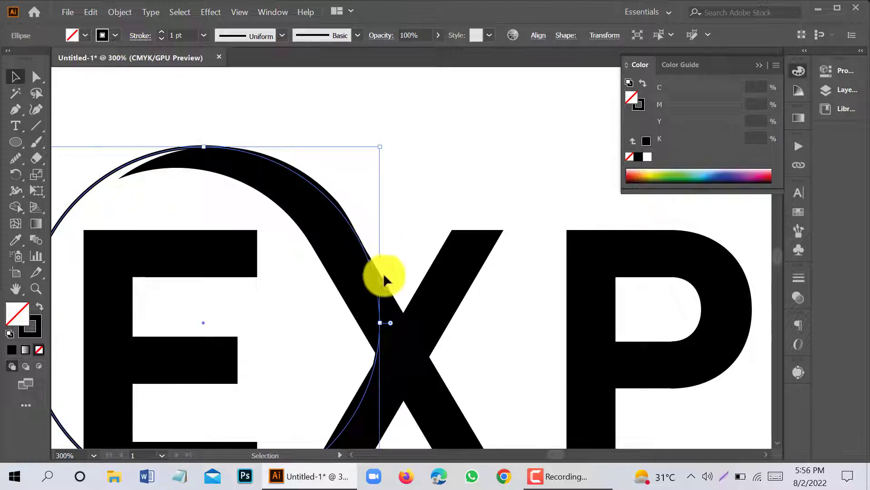
Step: Give the circle a solid black fill and use Shape Builder to trim the crescent's remaining outer sliver beyond it
click(41, 308)
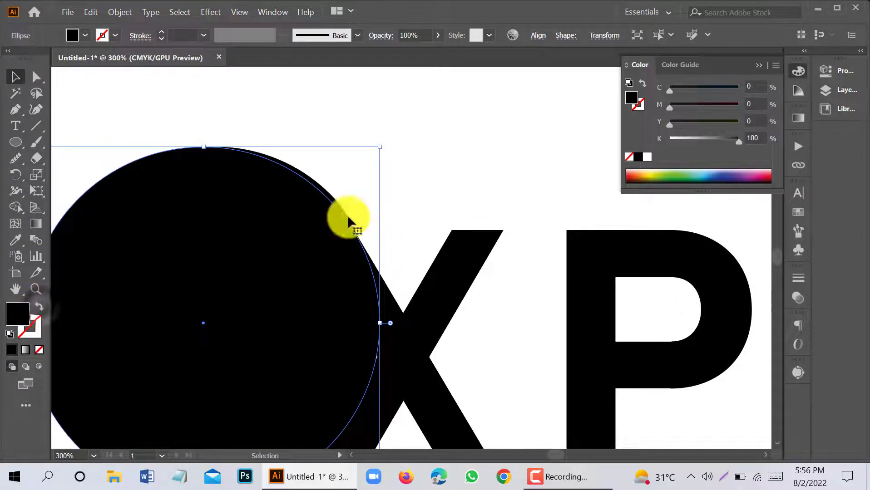
shift+click(388, 303)
click(377, 187)
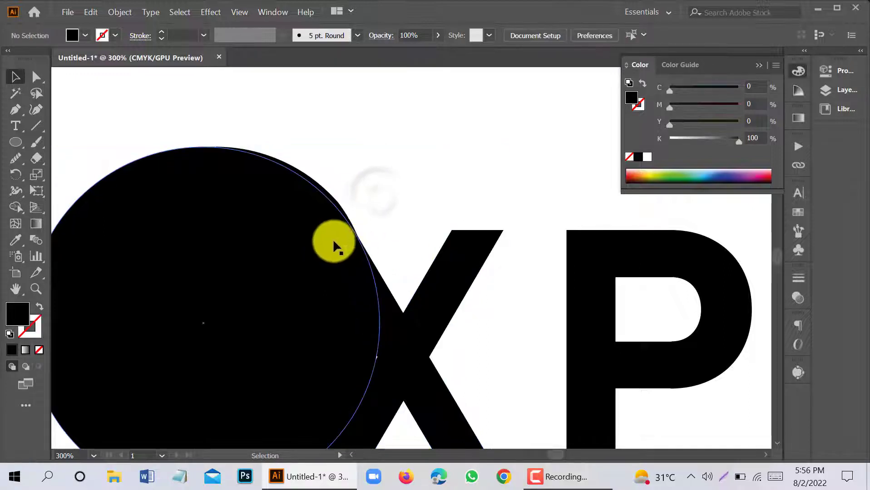
click(384, 284)
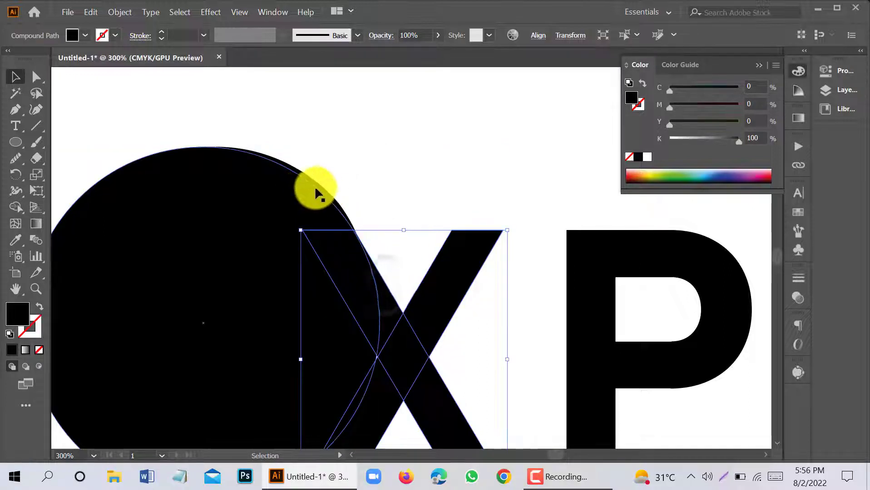
drag(328, 164, 364, 282)
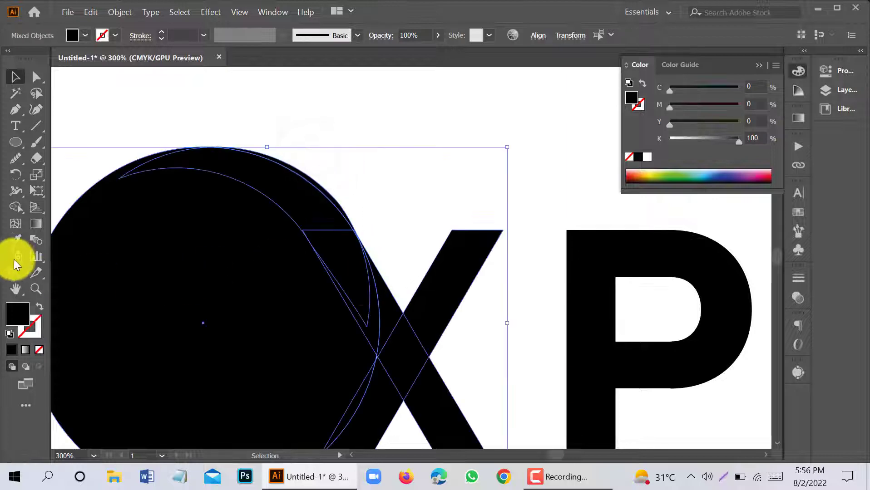
click(17, 208)
scroll(304, 182, up, 2)
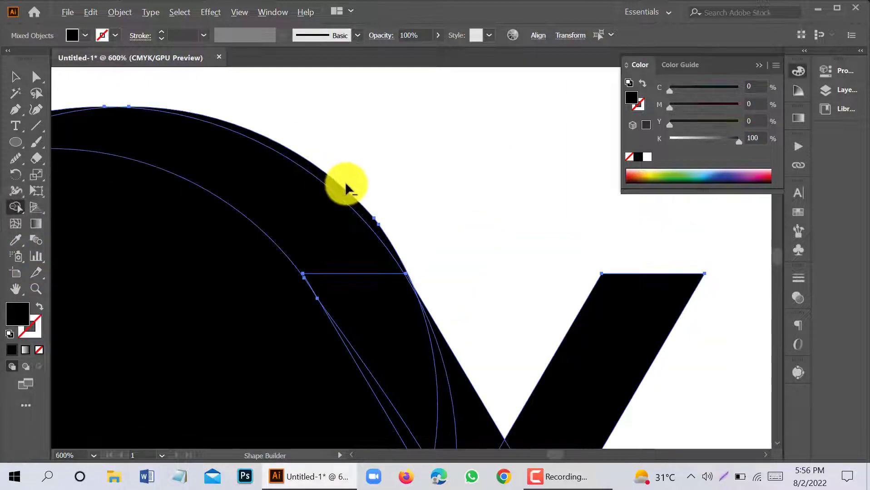
scroll(355, 182, down, 2)
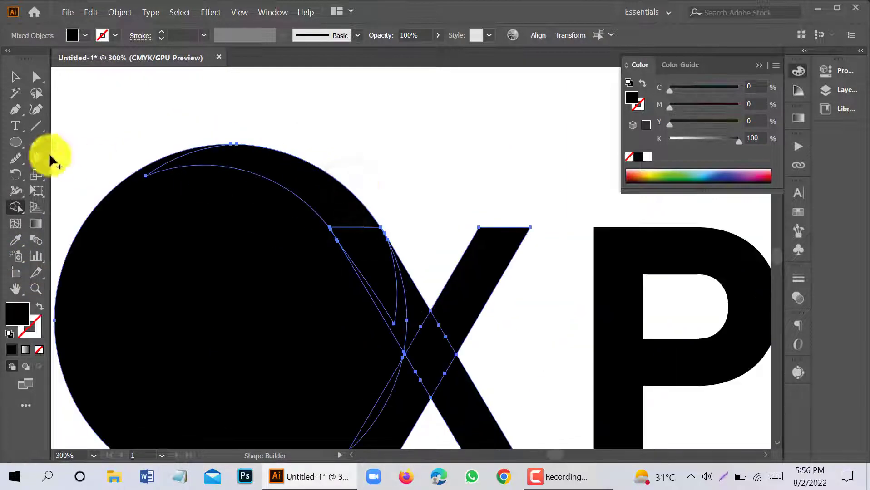
Step: Delete the large black circle covering the E and X
click(15, 78)
click(420, 155)
click(326, 324)
key(Delete)
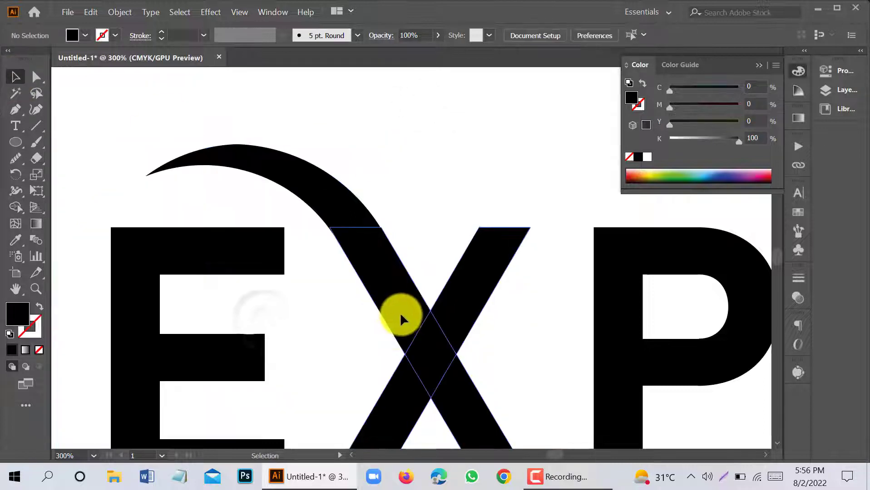
Step: Group the letters E, X and P together with the crescent
scroll(399, 314, down, 1)
scroll(427, 189, down, 2)
scroll(401, 345, down, 1)
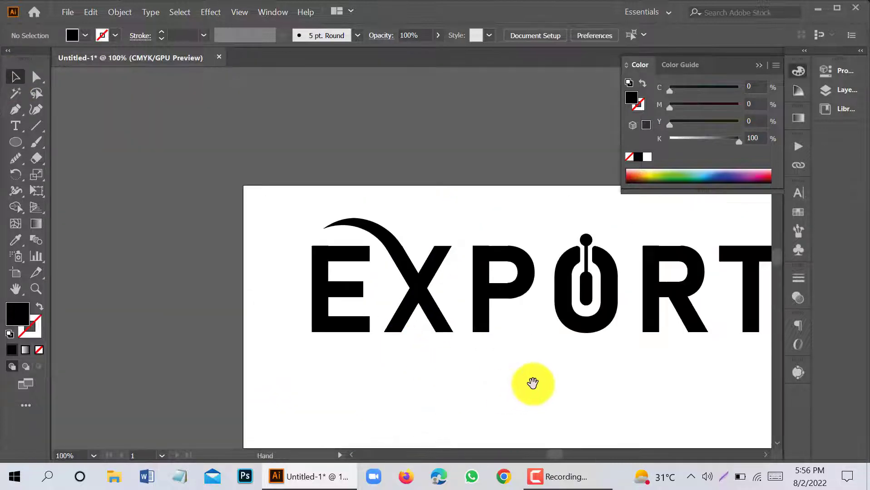
drag(534, 382, 382, 349)
drag(136, 186, 370, 335)
right_click(370, 336)
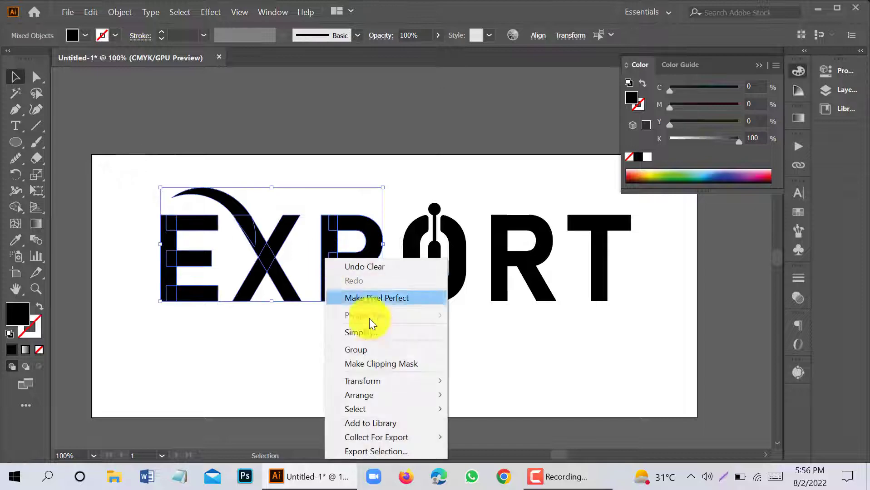
click(349, 348)
Step: Recolour the EXP group with a golden yellow fill of FFBC00
double_click(23, 313)
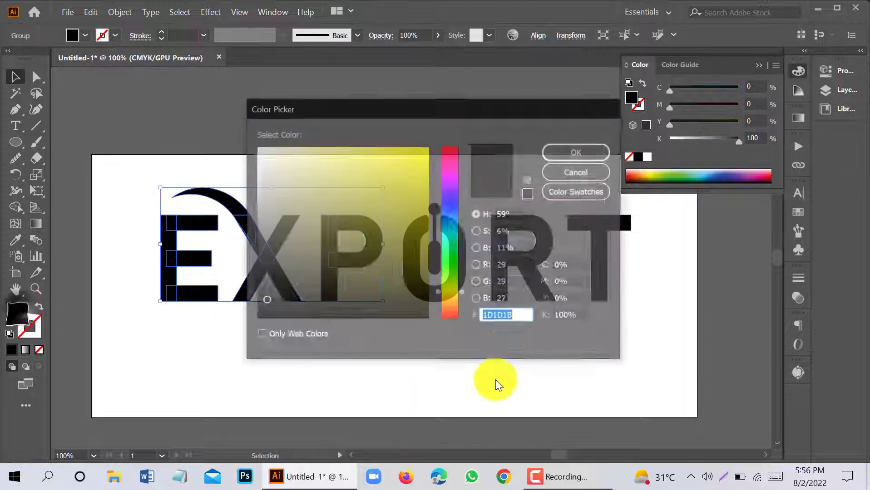
drag(428, 152, 431, 131)
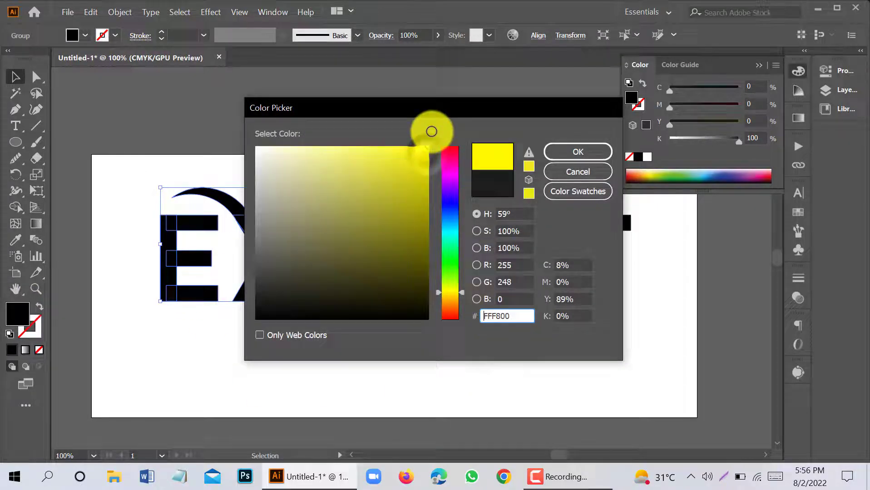
click(581, 152)
double_click(18, 314)
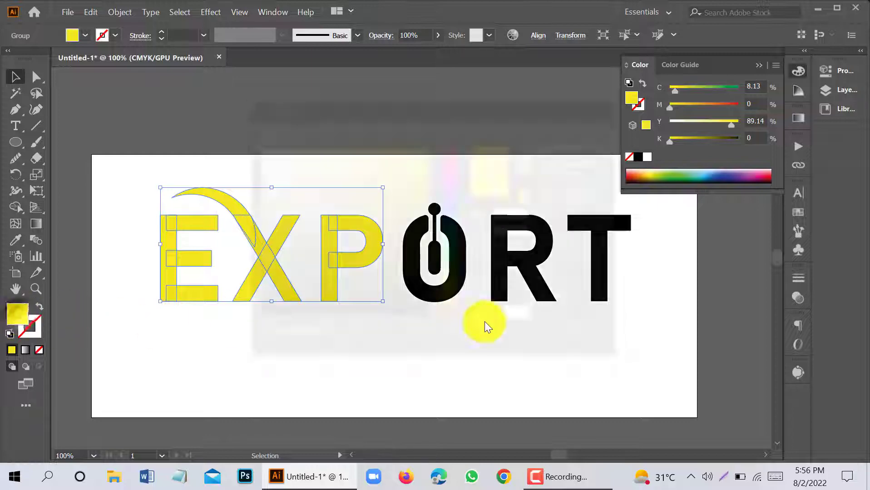
drag(459, 290, 461, 295)
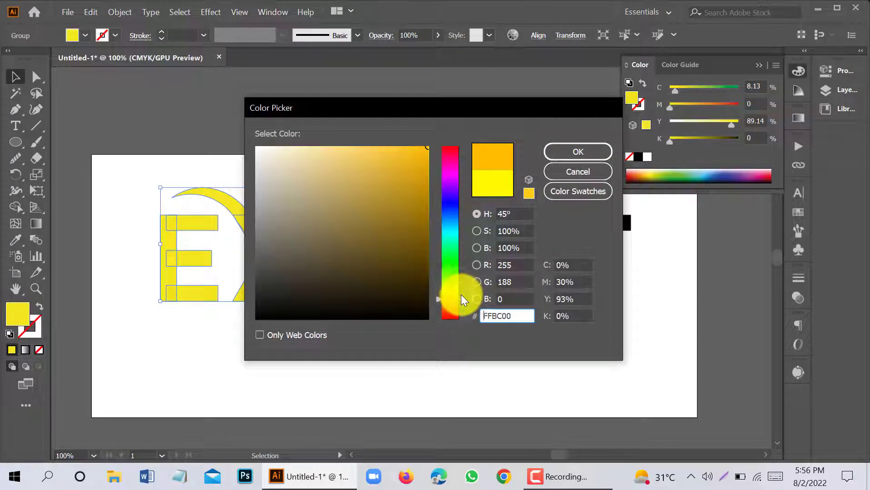
click(595, 155)
click(559, 333)
Step: Add the black text INTERNATIONAL below the wordmark as a tagline
scroll(556, 338, up, 1)
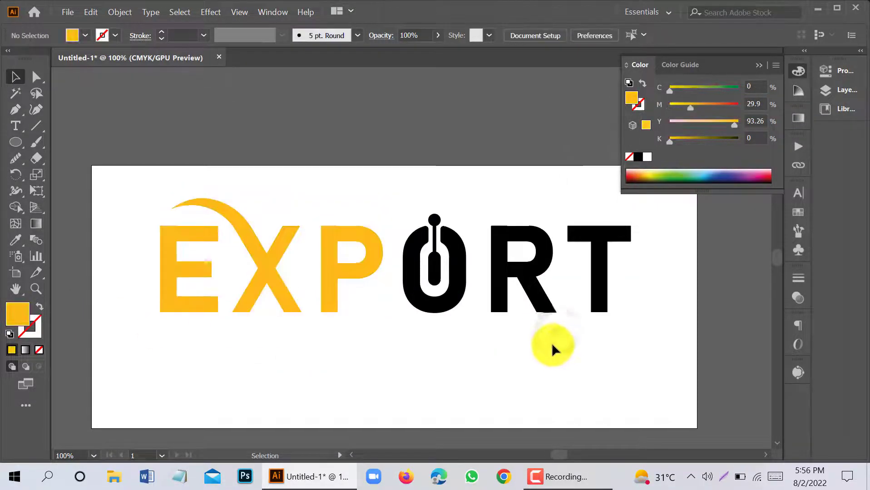
click(592, 356)
click(421, 385)
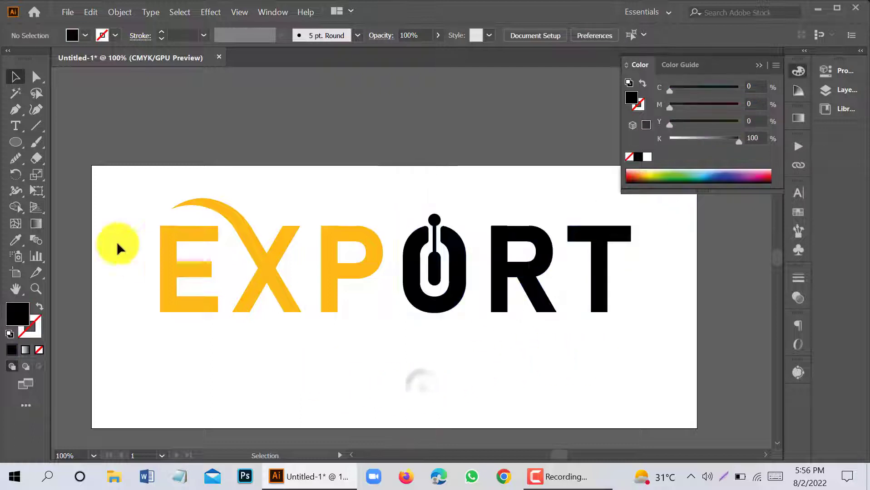
click(9, 129)
click(214, 347)
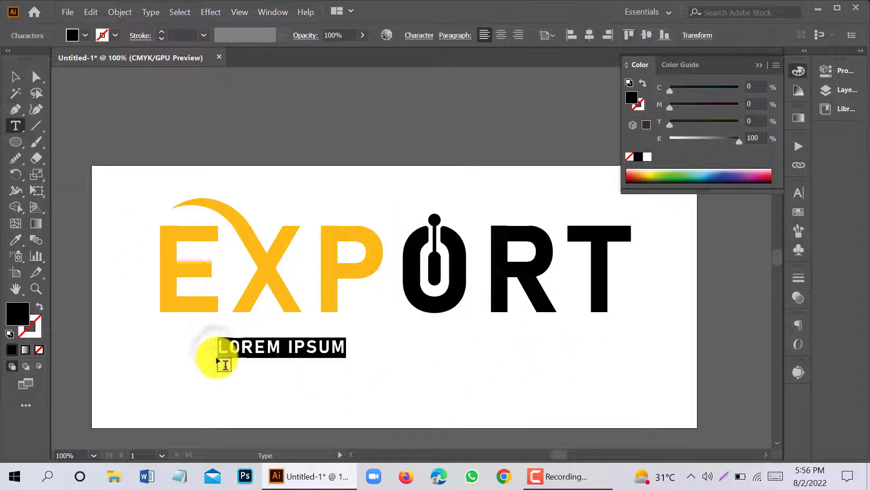
text(INTERNATIONAL)
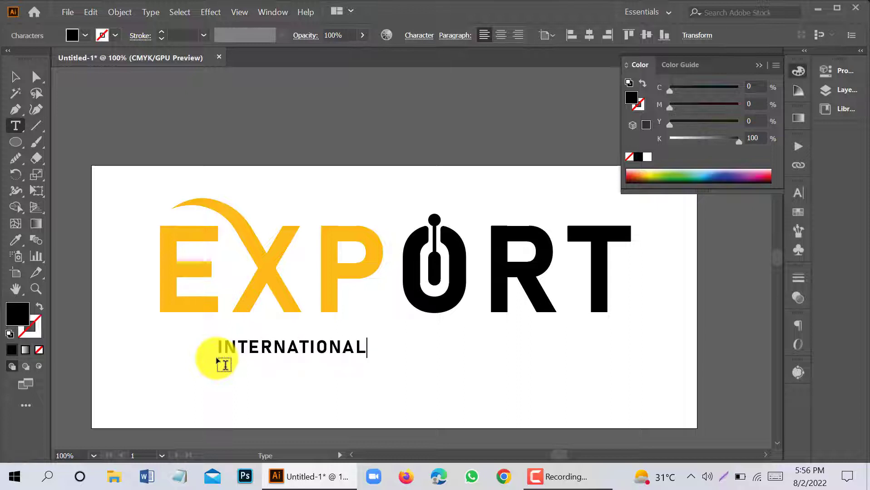
Step: Set the INTERNATIONAL tagline's font size to 23 pt and its tracking to 500
click(15, 76)
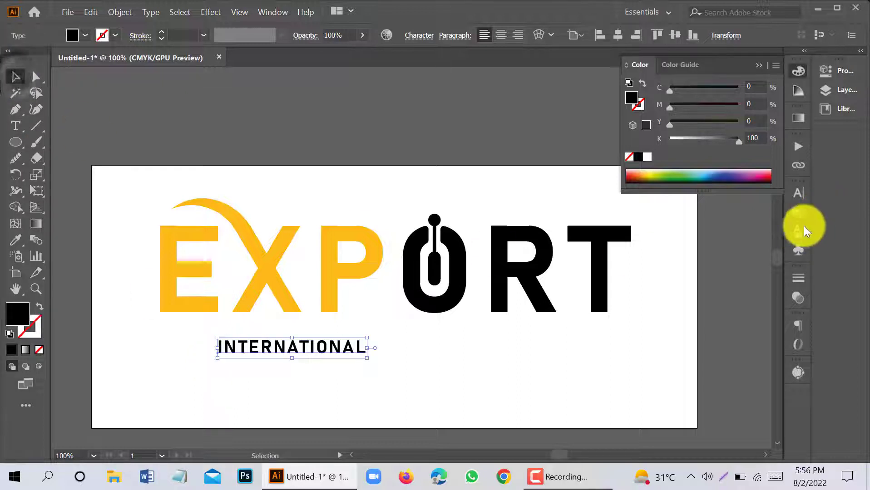
click(798, 193)
scroll(669, 248, up, 6)
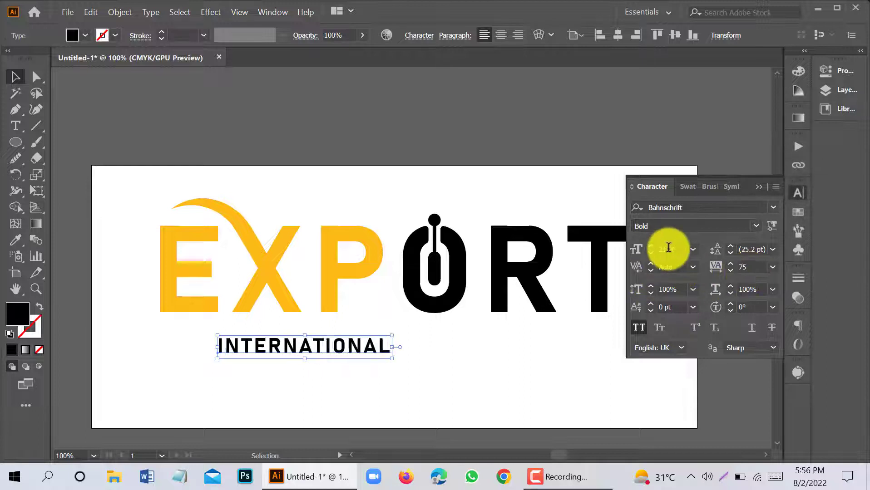
scroll(668, 248, down, 1)
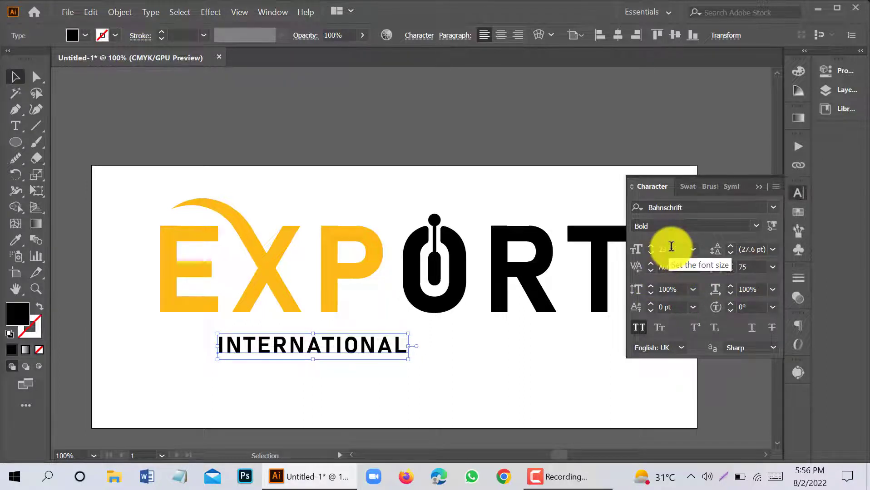
click(772, 267)
click(794, 246)
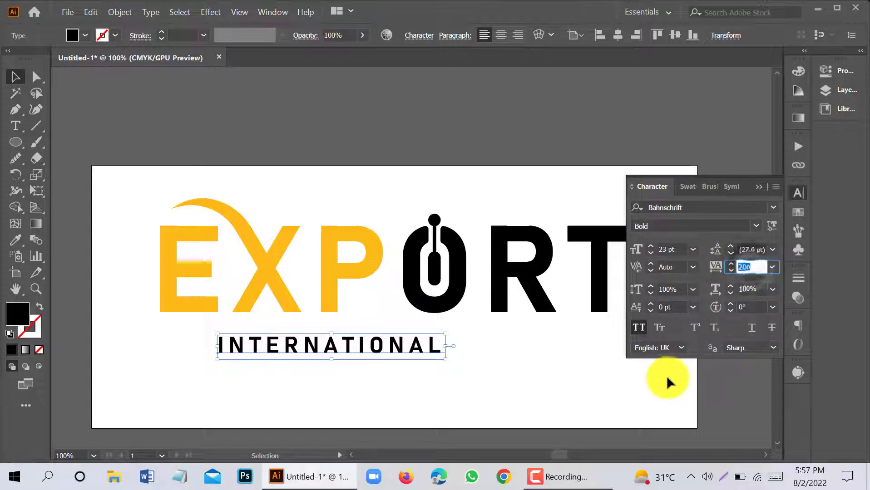
text(500)
key(Return)
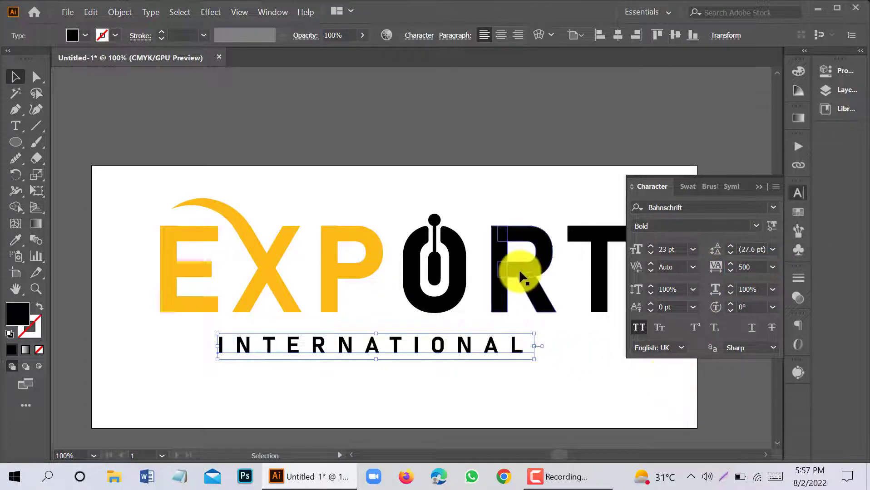
click(573, 335)
click(759, 187)
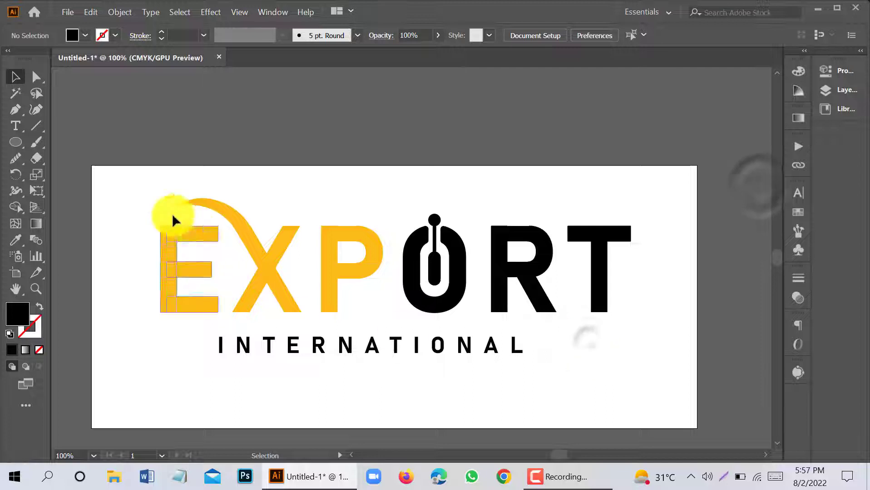
Step: Group the whole EXPORT wordmark and centre the INTERNATIONAL tagline horizontally beneath it
drag(123, 176, 631, 329)
right_click(574, 277)
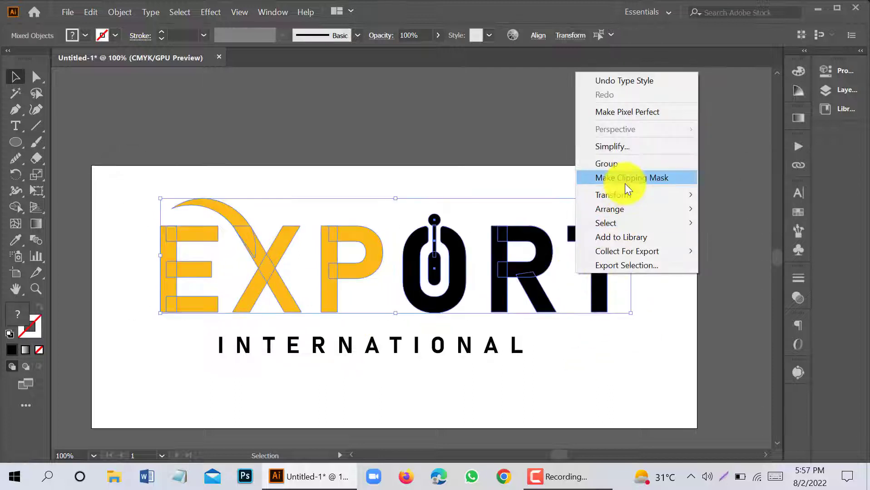
click(623, 164)
shift+click(427, 349)
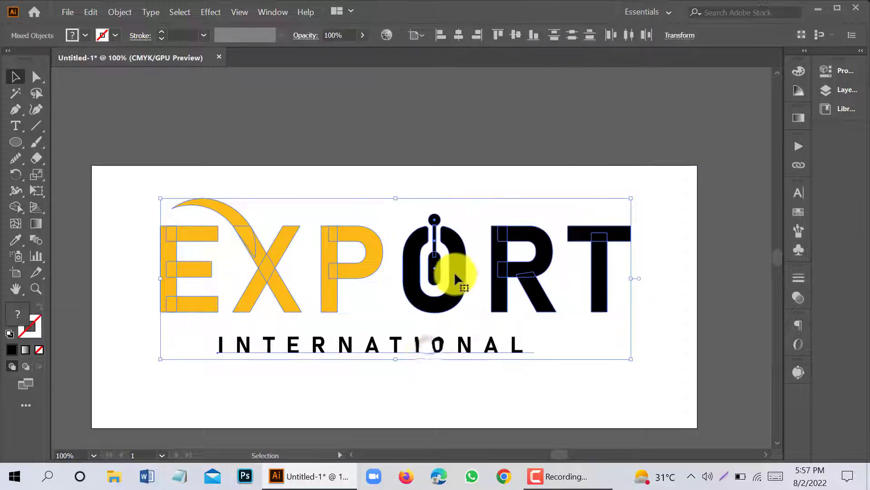
click(456, 275)
click(458, 35)
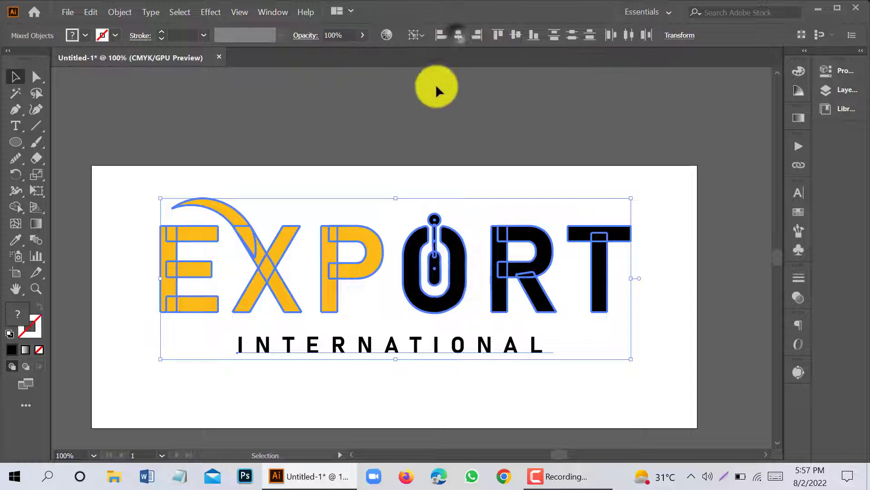
click(435, 109)
Step: Nudge the INTERNATIONAL tagline up until it sits close beneath the EXPORT wordmark
click(449, 349)
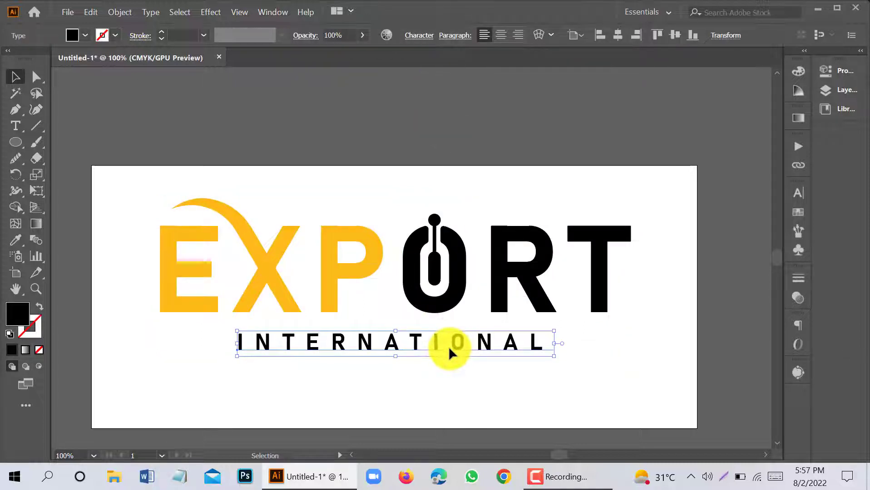
key(Up)
key(Up)
key(Up)
key(Up)
key(Up)
key(Up)
key(Up)
key(Up)
key(Up)
key(Up)
key(Up)
key(Up)
key(Up)
key(Up)
key(Up)
key(Up)
key(Up)
key(Up)
key(Up)
key(Up)
click(446, 366)
Step: Duplicate the artboard together with its logo, placing the copy directly to the right of the original
scroll(427, 358, down, 1)
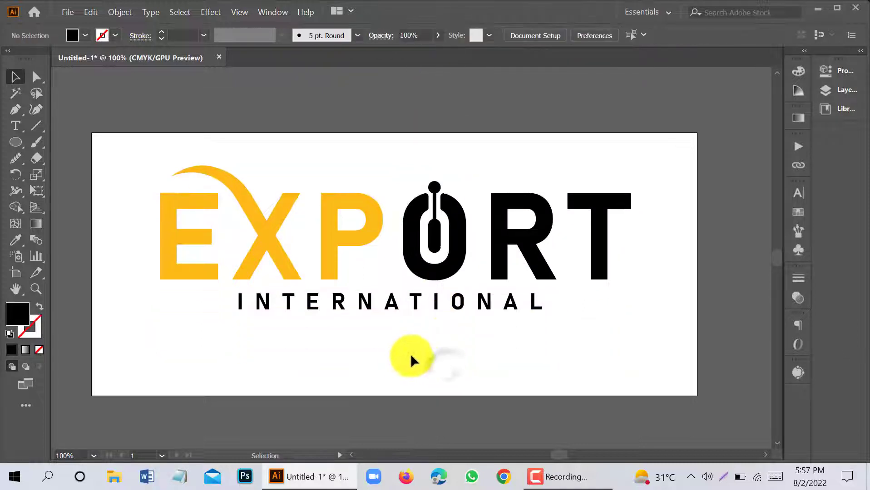
scroll(392, 350, down, 1)
scroll(392, 350, down, 3)
scroll(465, 352, right, 3)
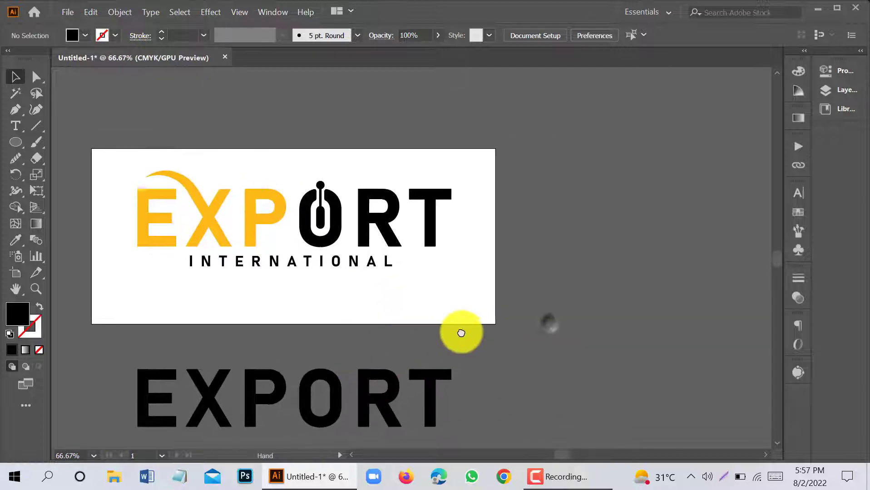
click(16, 273)
drag(296, 293, 696, 291)
scroll(508, 278, down, 1)
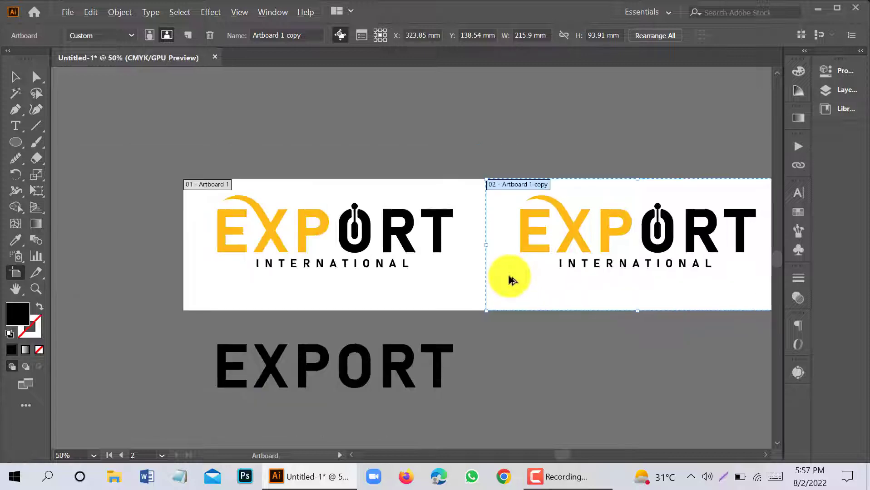
Step: Delete the spare black EXPORT text lying below the first artboard
click(14, 77)
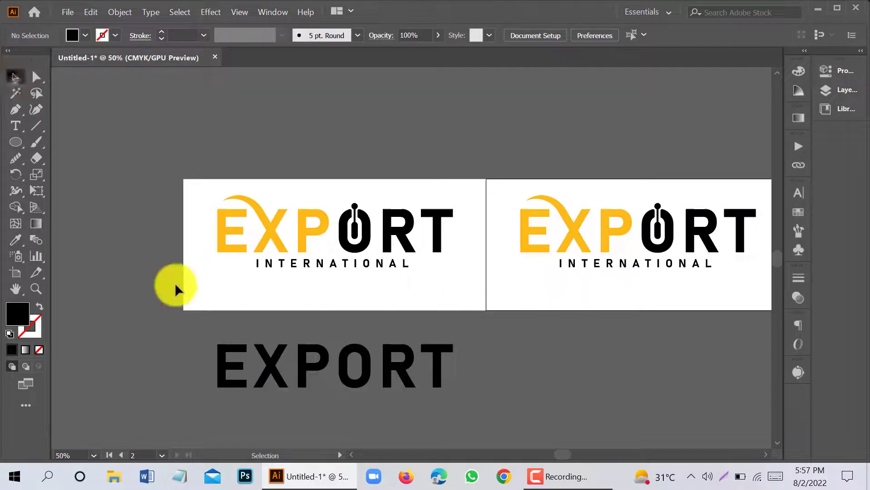
click(438, 383)
key(Delete)
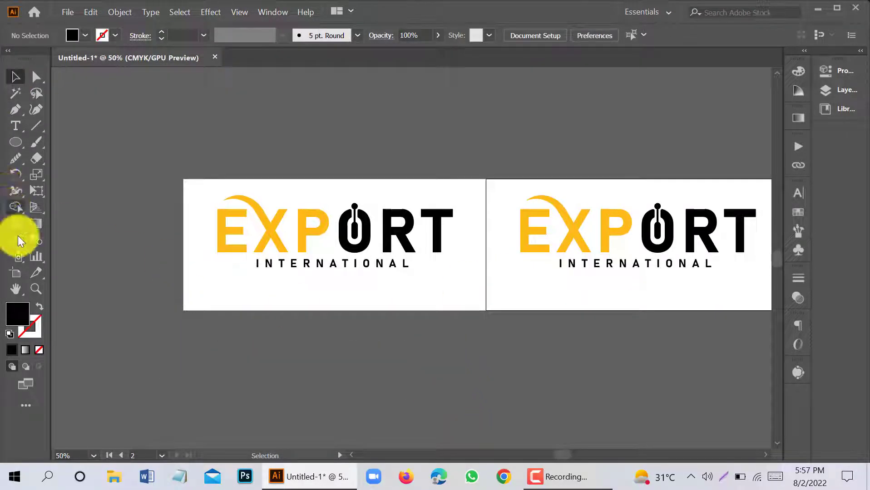
Step: Duplicate both artboards with their logos directly below the originals, forming a two-by-two grid
click(16, 272)
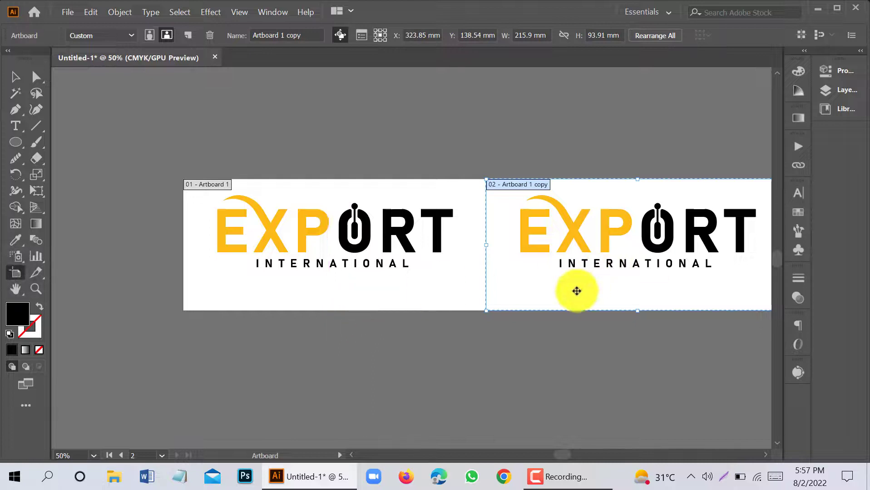
scroll(572, 284, down, 2)
scroll(491, 305, right, 3)
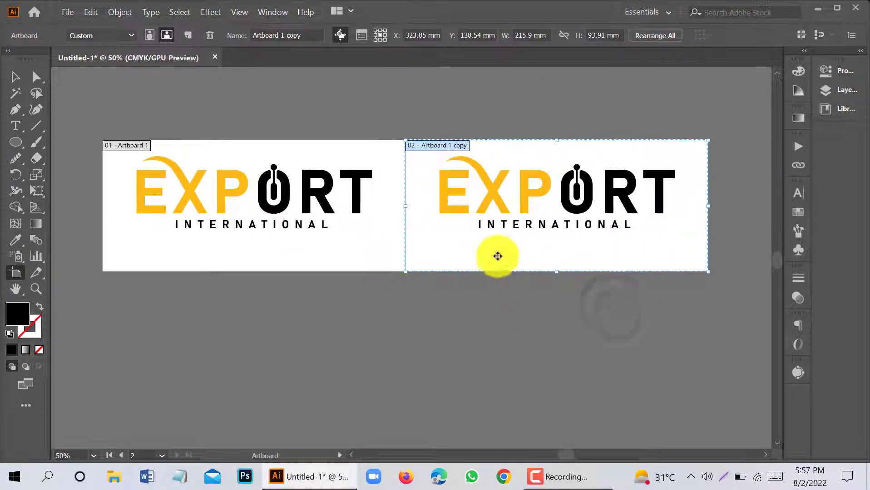
drag(498, 256, 207, 380)
click(15, 76)
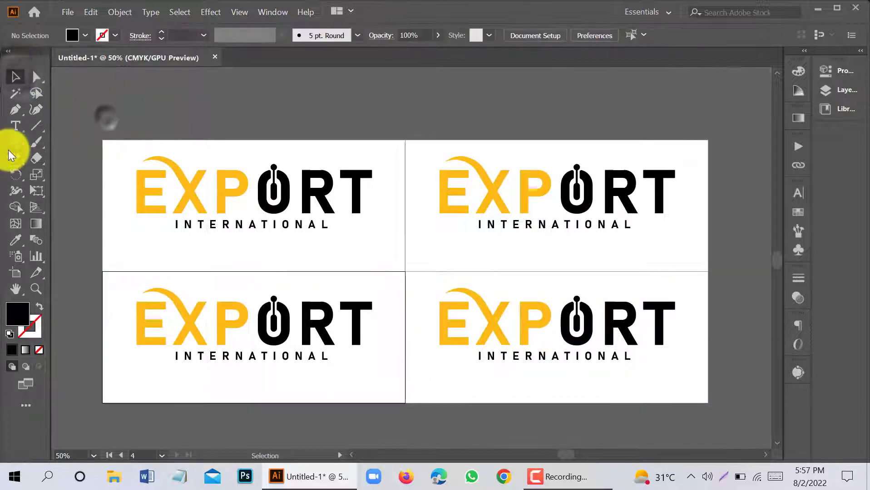
Step: Cover the upper-left artboard with a black rectangle, send it behind the logo and lock it
drag(12, 144, 405, 271)
click(16, 76)
right_click(215, 163)
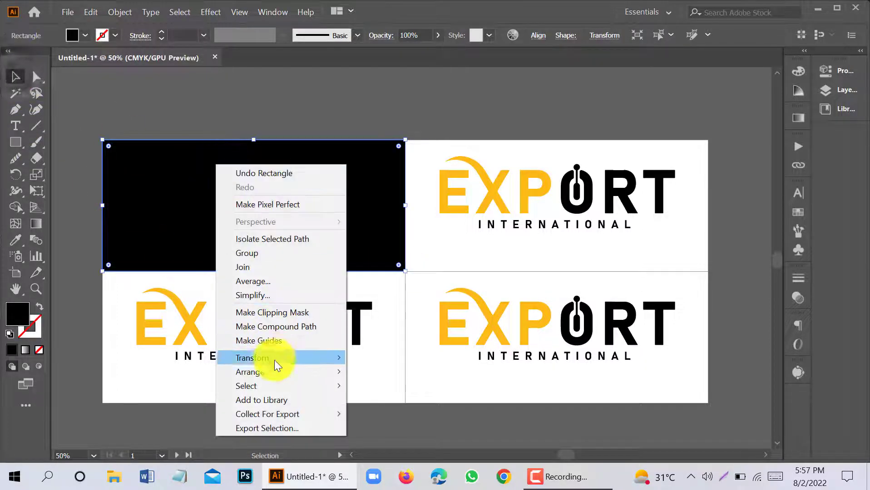
mouse_move(272, 372)
click(458, 417)
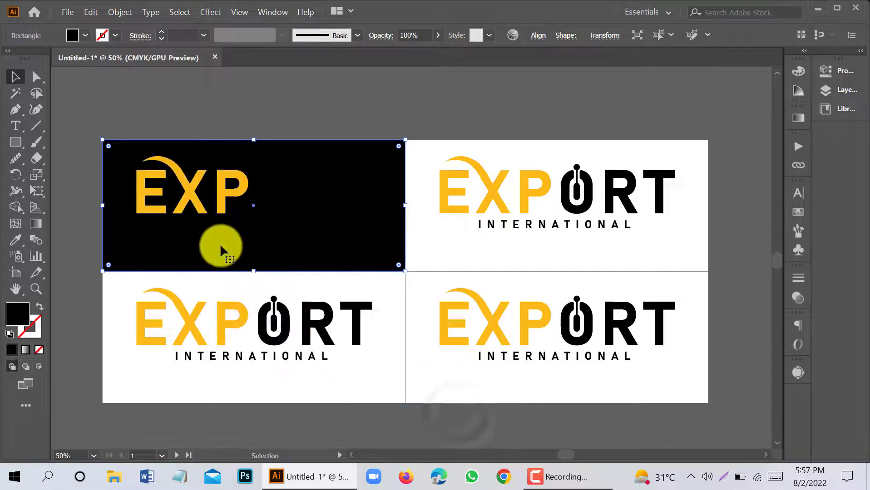
key(ctrl+2)
drag(250, 149, 384, 217)
click(313, 214)
click(305, 190)
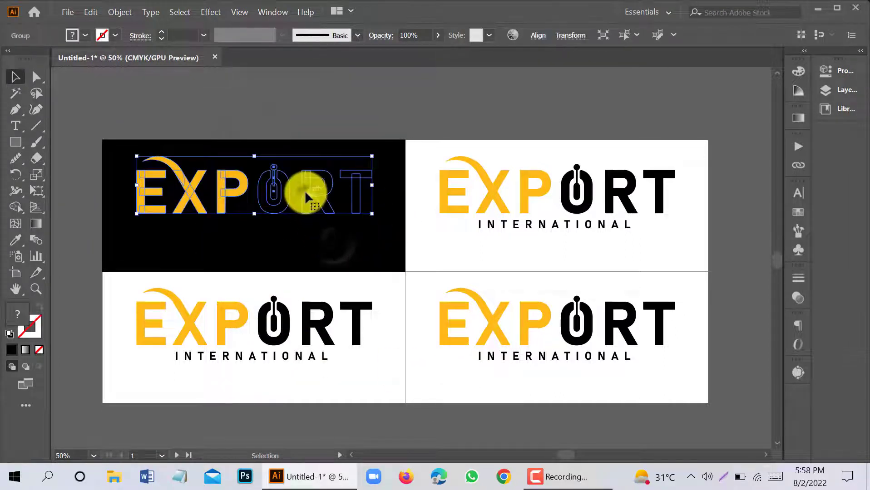
right_click(305, 190)
click(349, 283)
click(64, 76)
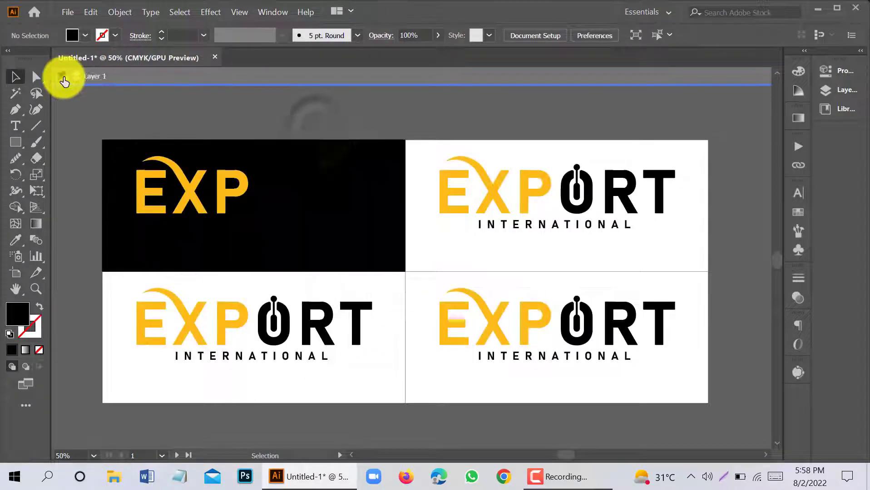
click(309, 181)
right_click(269, 151)
click(324, 246)
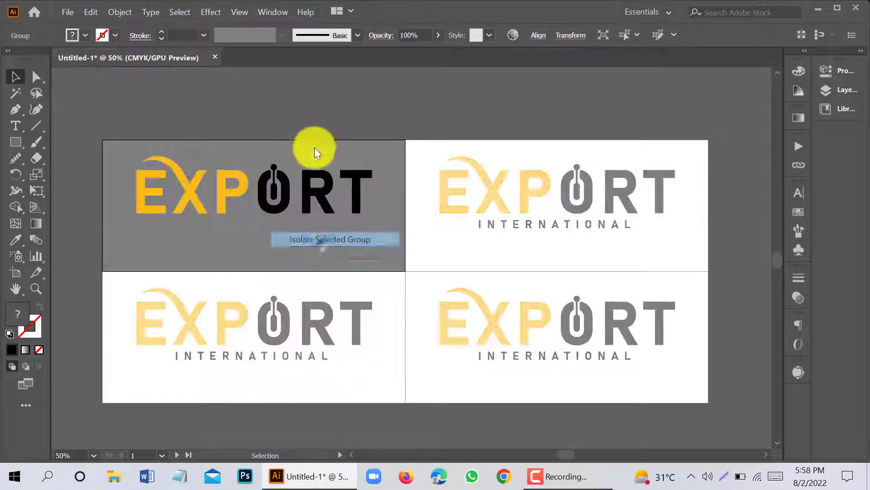
Step: Ungroup the EXPORT wordmark on the black background and recolour its O, R and T white
click(194, 183)
right_click(194, 183)
click(228, 288)
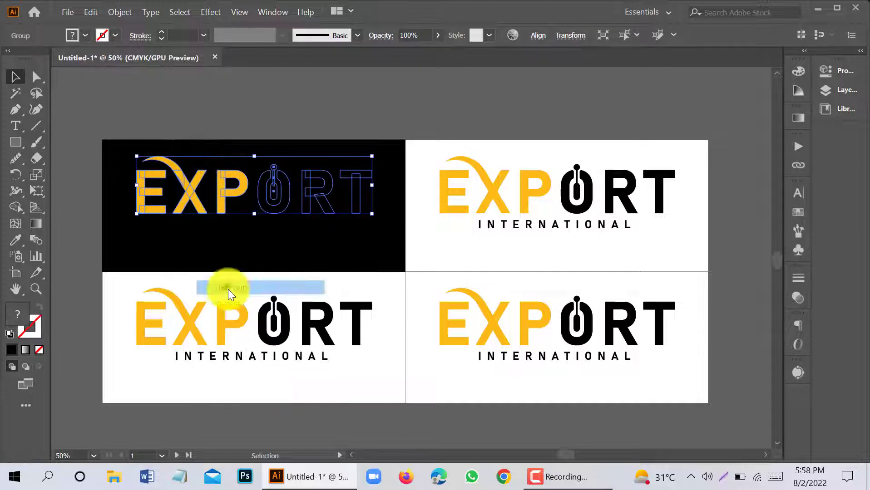
click(272, 126)
drag(257, 152, 374, 205)
key(i)
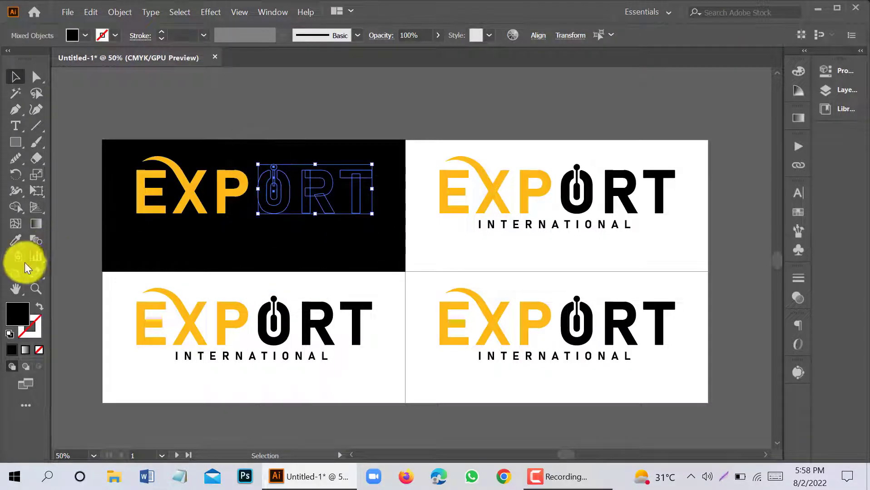
click(103, 315)
click(18, 83)
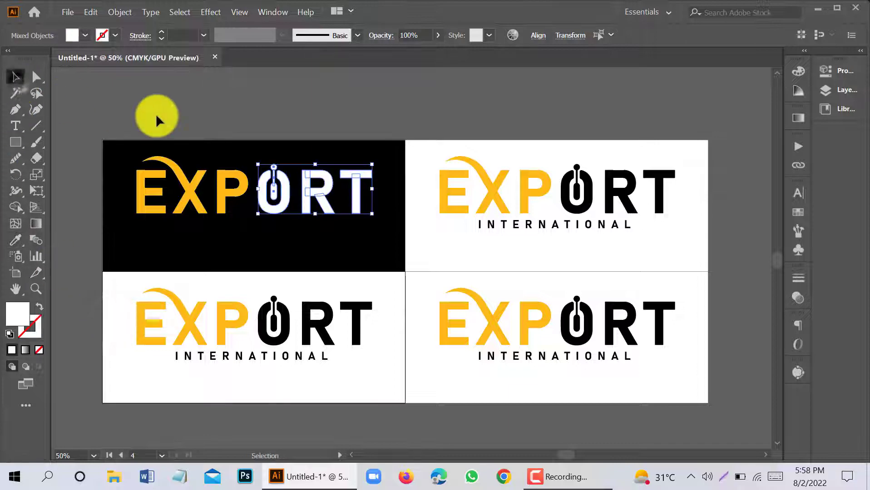
click(155, 114)
Step: Recolour the INTERNATIONAL tagline on the black background white by sampling a white artboard
click(225, 226)
click(15, 240)
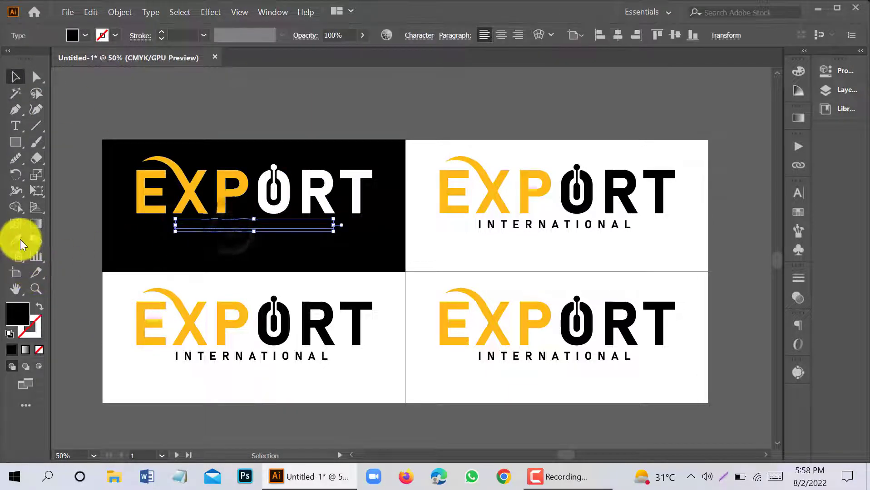
click(112, 311)
click(11, 79)
Step: Group the wordmark and tagline on the black background and centre the group horizontally and vertically on its artboard
drag(96, 131, 374, 240)
right_click(336, 202)
click(373, 292)
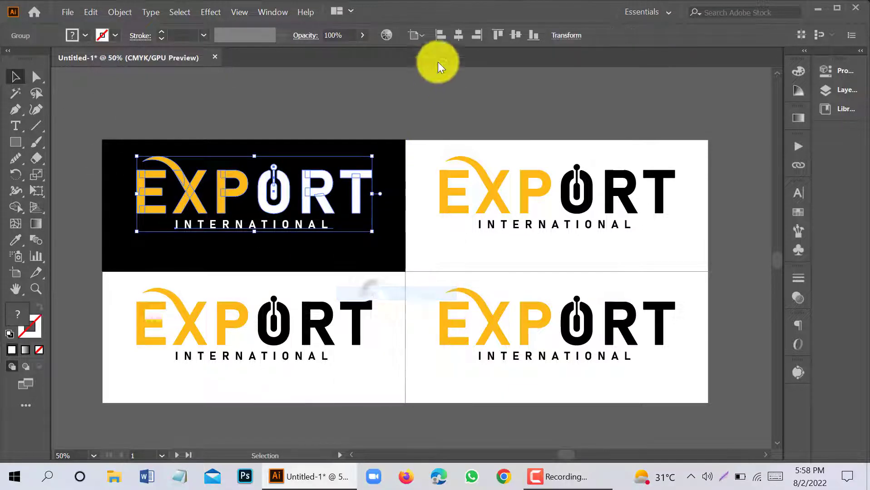
click(457, 35)
click(513, 36)
click(418, 94)
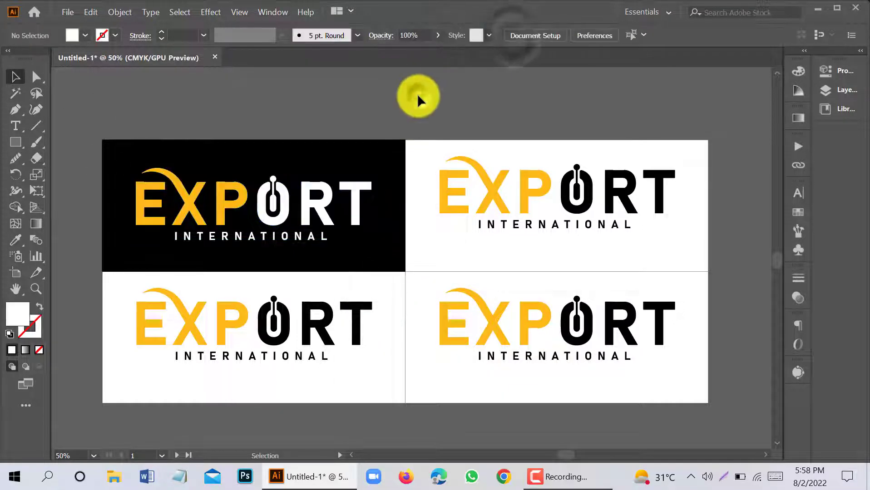
Step: Copy the black background rectangle onto the upper-right artboard, exactly covering it behind the logo
scroll(417, 93, down, 1)
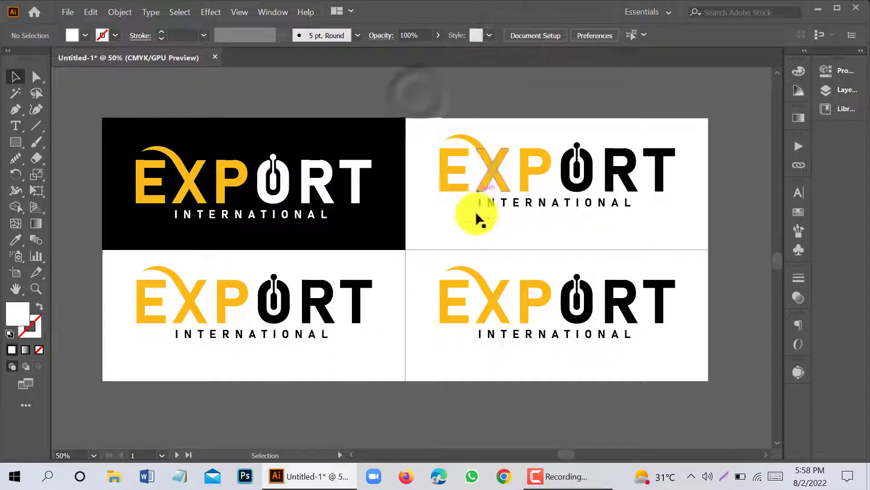
click(375, 228)
click(377, 380)
drag(424, 401, 330, 398)
drag(281, 222, 584, 225)
Step: Fill the upper-right background rectangle with the logo's yellow and lock it
click(15, 239)
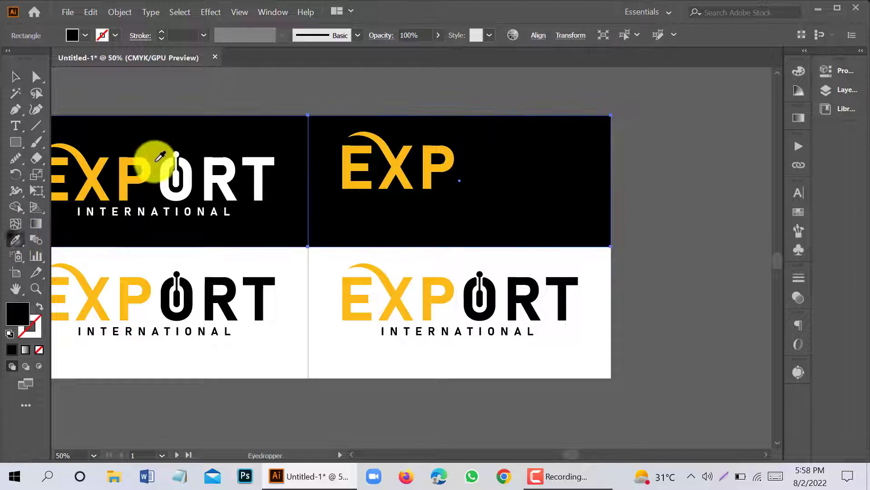
click(138, 162)
click(13, 77)
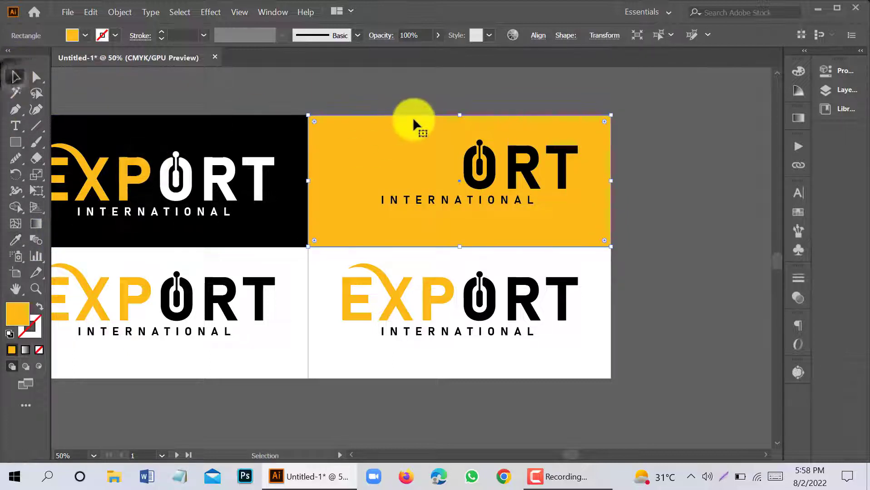
key(ctrl+2)
click(356, 124)
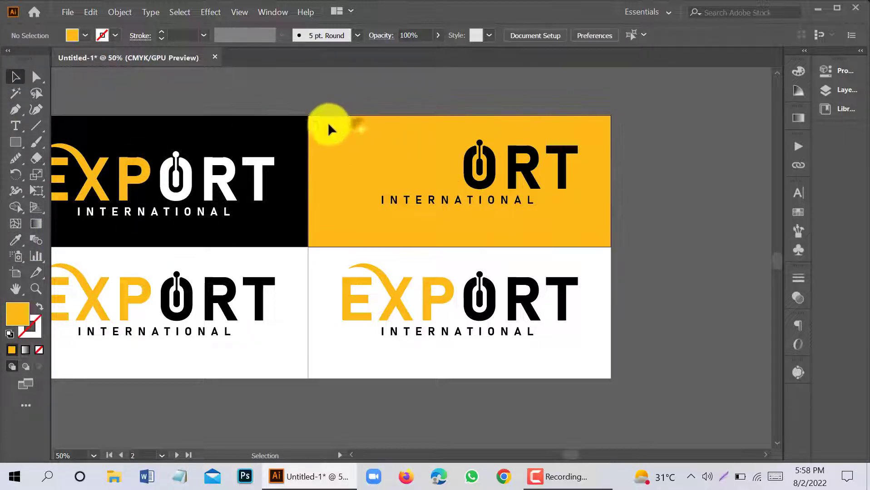
click(319, 119)
Step: Ungroup the wordmark on the yellow background and recolour its E, X, P and crescent white
click(444, 168)
right_click(440, 166)
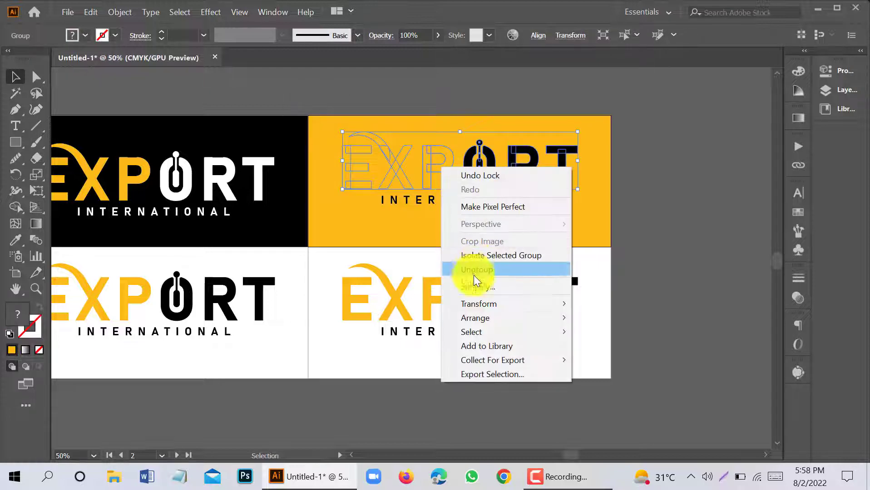
click(481, 270)
click(690, 199)
click(427, 178)
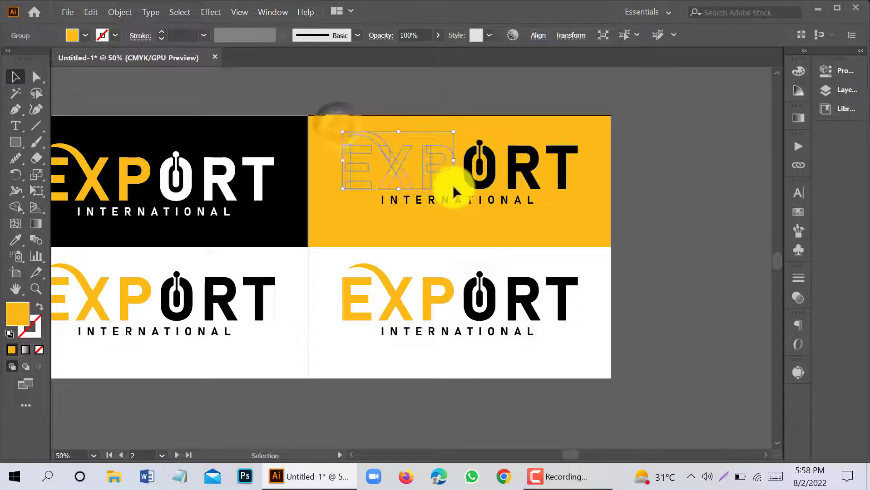
click(18, 245)
click(304, 285)
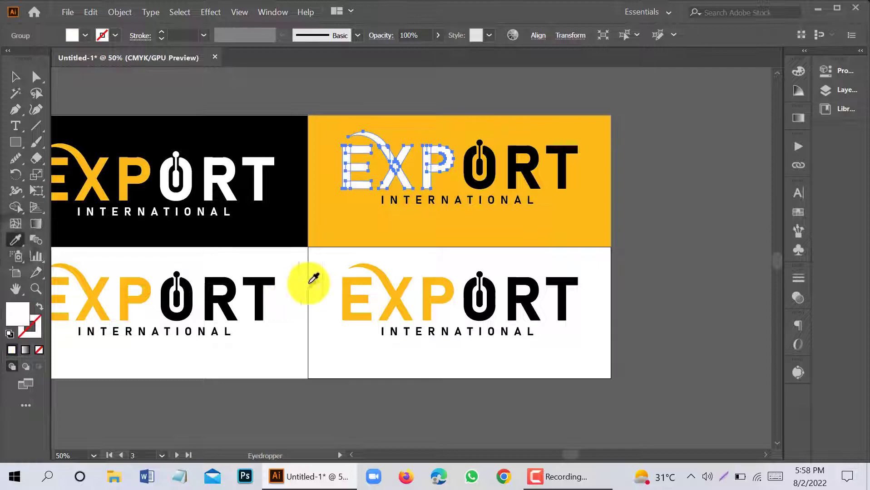
click(18, 81)
click(188, 101)
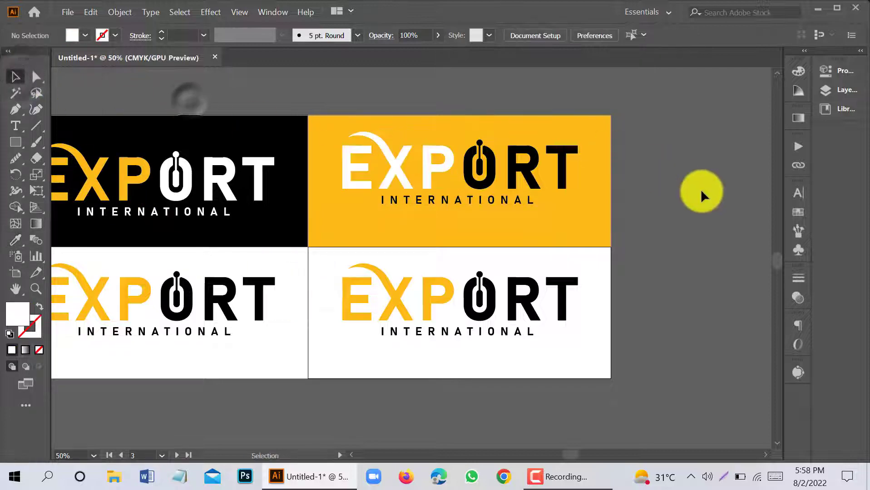
Step: Place copies of the black background rectangle behind the logos on both lower artboards
scroll(700, 188, down, 1)
scroll(378, 277, up, 1)
drag(427, 194, 428, 325)
drag(458, 362, 373, 362)
drag(274, 317, 576, 327)
scroll(592, 349, down, 1)
scroll(285, 356, up, 1)
Step: Fill the lower-left background rectangle with a dark violet-blue and lock it
click(344, 312)
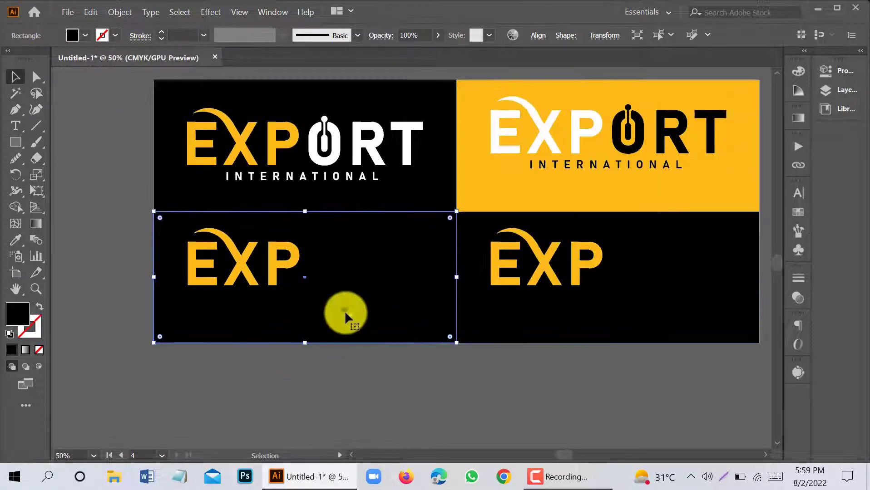
double_click(18, 314)
drag(446, 210, 452, 198)
mouse_move(424, 166)
mouse_down()
mouse_move(425, 143)
mouse_move(410, 199)
mouse_up()
click(571, 148)
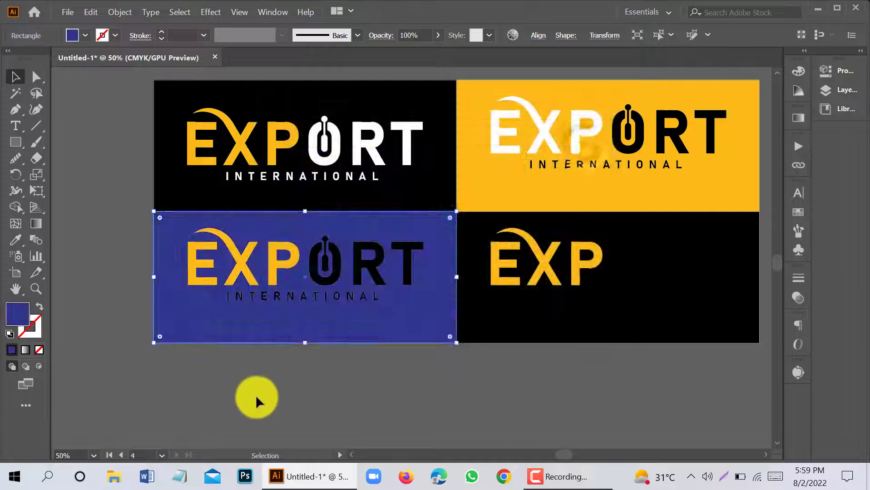
click(255, 395)
click(330, 316)
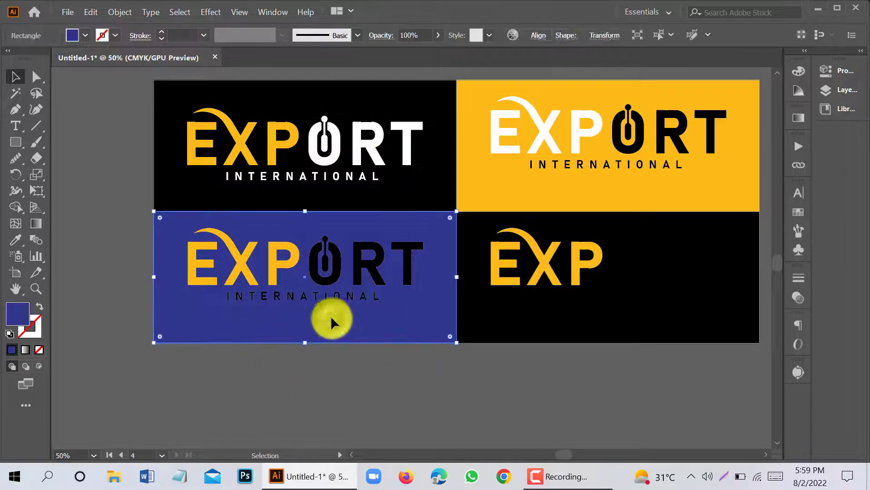
key(ctrl+2)
Step: Ungroup the EXPORT wordmark on the blue background so its letters can be selected separately
drag(427, 334, 291, 223)
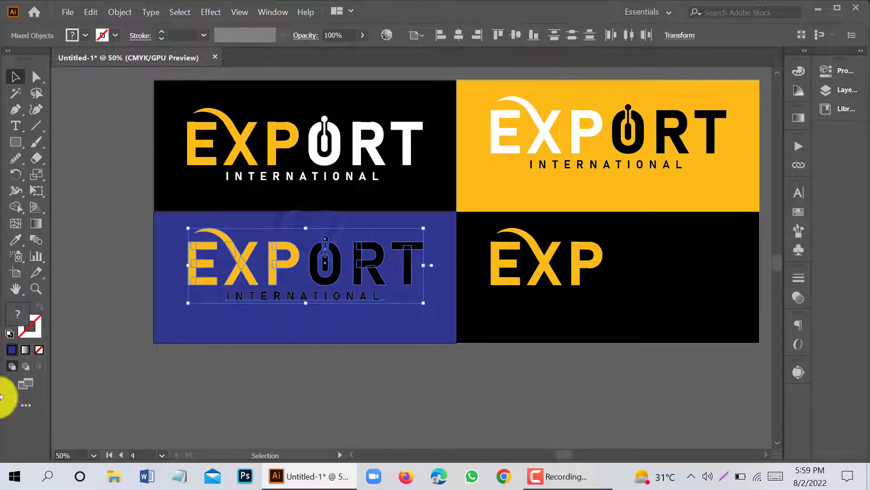
right_click(259, 269)
click(291, 159)
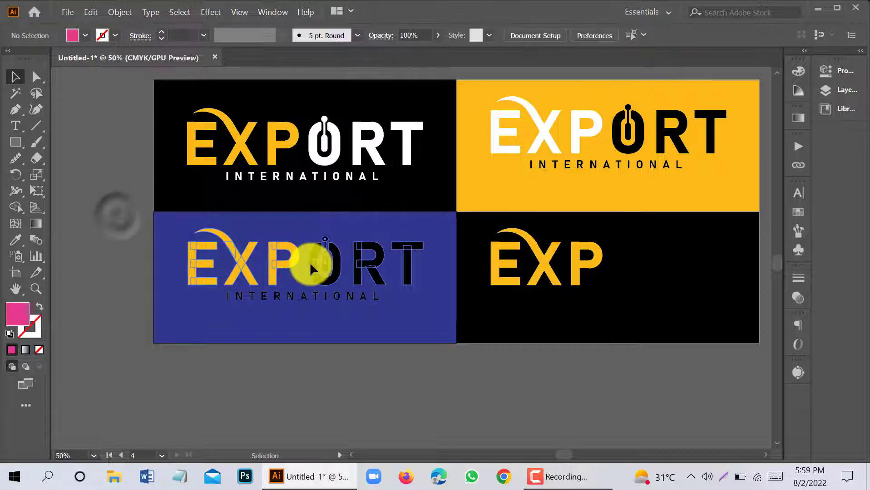
right_click(310, 261)
click(350, 152)
click(425, 222)
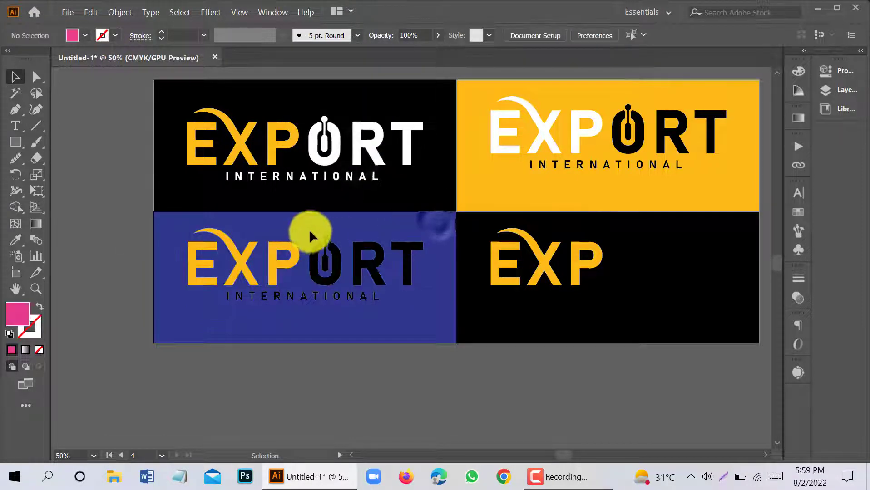
Step: Fill the O, R and T of the wordmark on the blue background with white (FFFFFF)
click(414, 275)
double_click(15, 311)
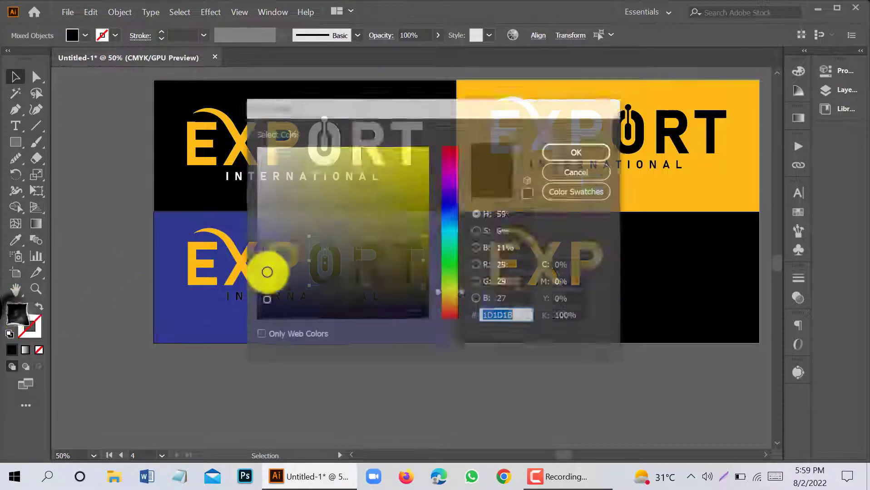
drag(264, 167, 245, 136)
click(566, 147)
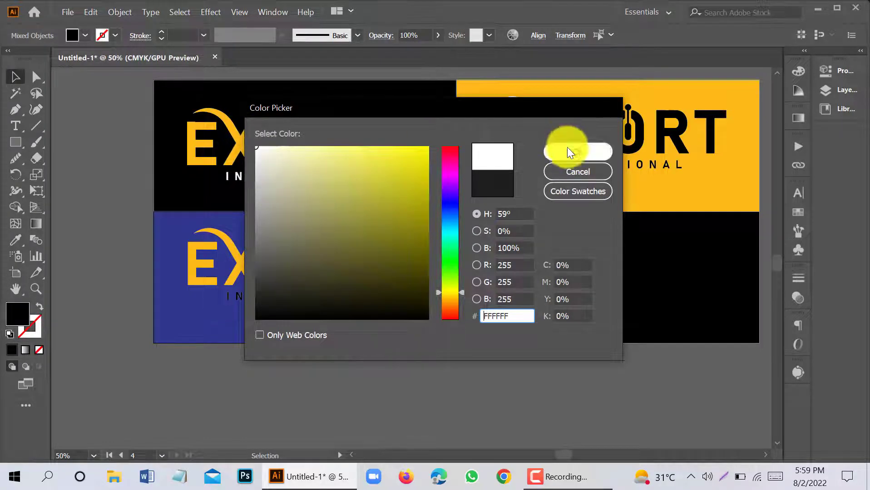
click(360, 360)
Step: Fill the INTERNATIONAL tagline on the blue background with white (FFFFFF)
click(364, 293)
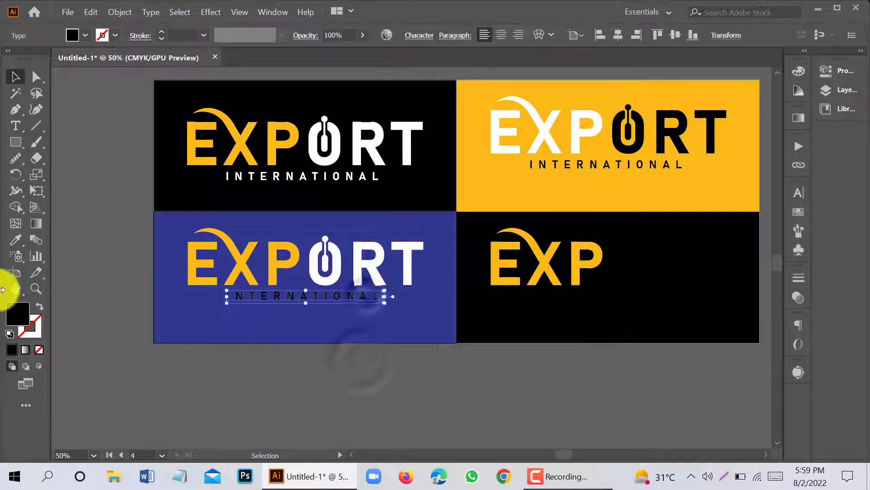
double_click(16, 312)
drag(257, 147, 229, 136)
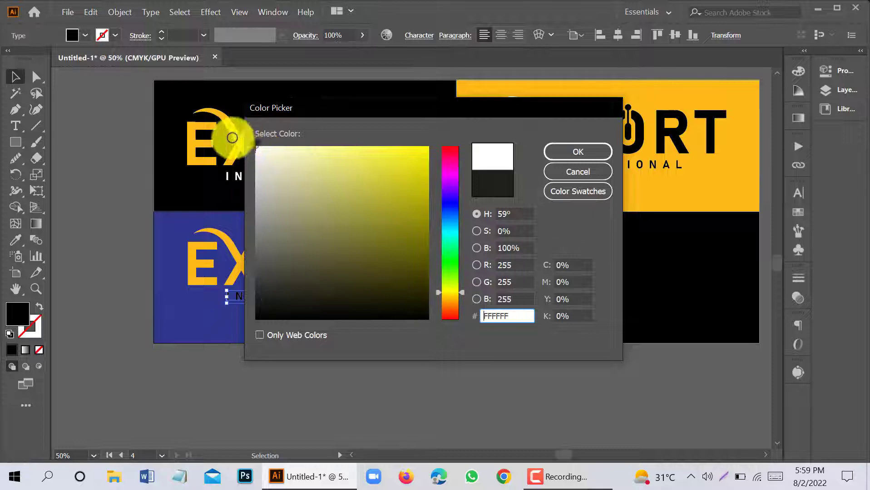
click(555, 151)
click(519, 350)
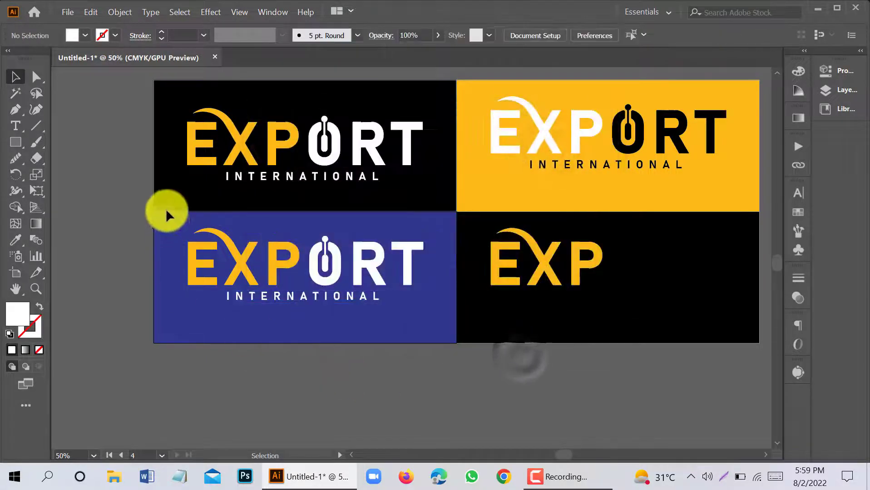
Step: Undo the accidental move of the black background rectangle and lock it in place
drag(166, 208, 278, 291)
key(ctrl+z)
key(ctrl+2)
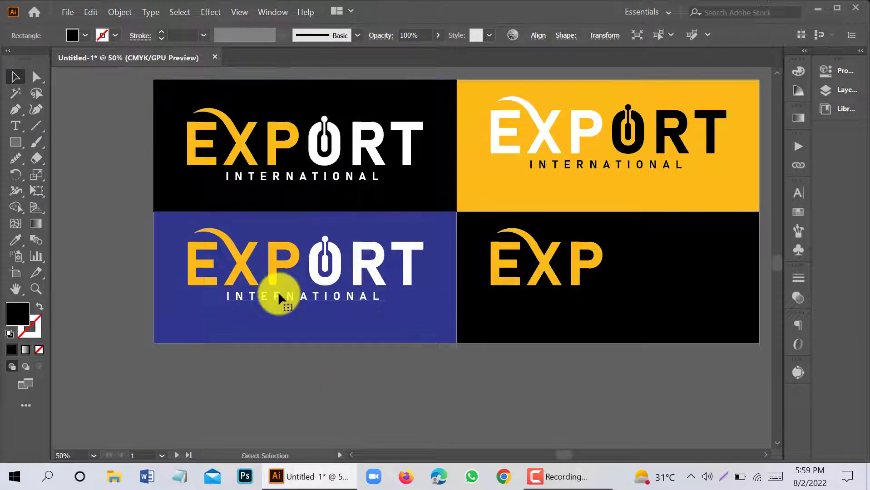
Step: Group the EXPORT wordmark and tagline on the blue background and center the group horizontally and vertically on its artboard
drag(161, 218, 306, 302)
right_click(402, 278)
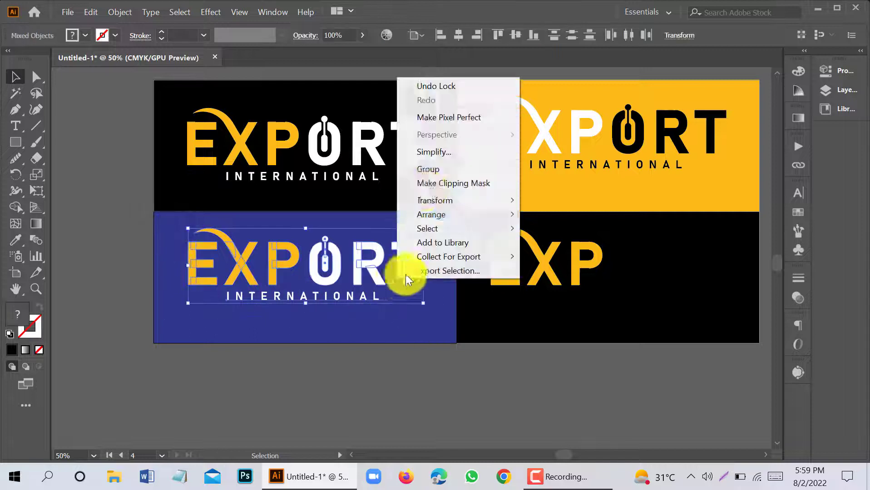
click(429, 169)
click(457, 30)
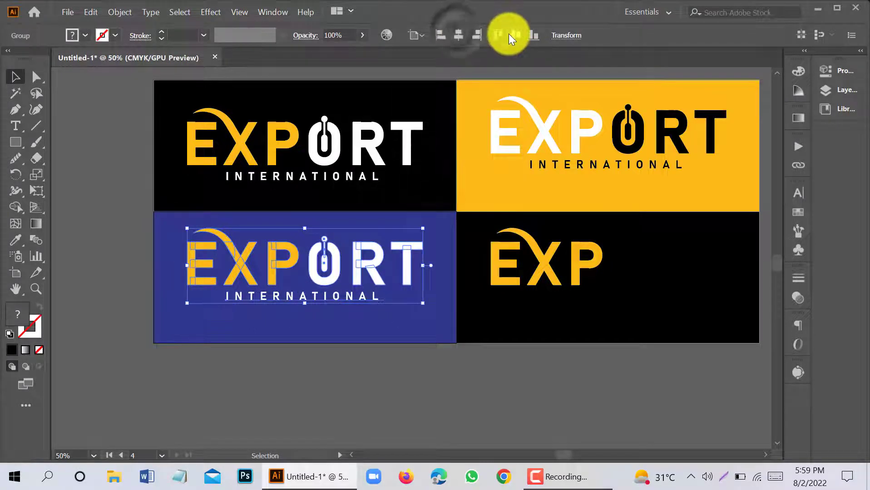
click(515, 35)
click(396, 369)
Step: Fill the lower-right background rectangle with violet (3F098E) and lock it
drag(524, 383, 359, 386)
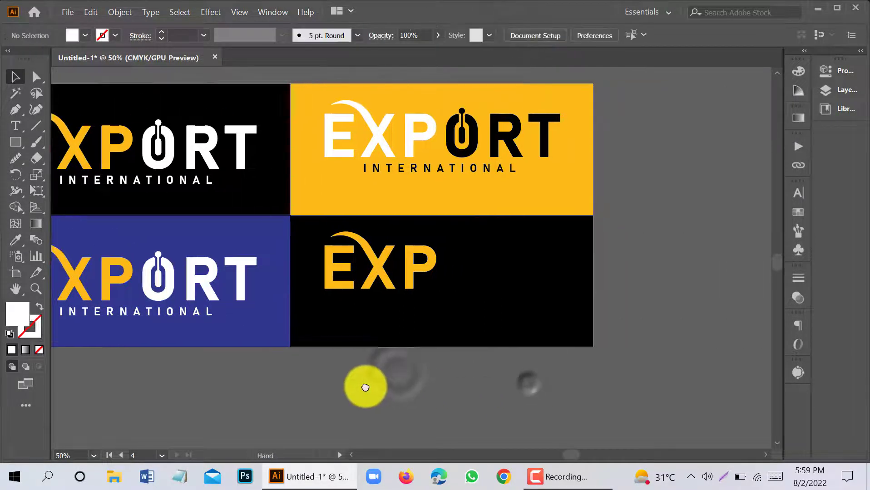
click(477, 323)
double_click(17, 313)
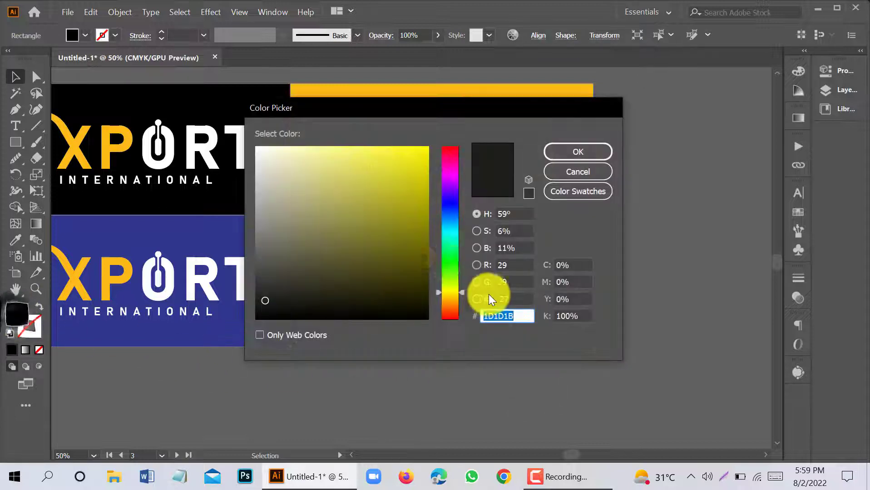
mouse_move(454, 218)
mouse_down()
mouse_move(452, 191)
mouse_move(410, 192)
mouse_move(419, 222)
mouse_up()
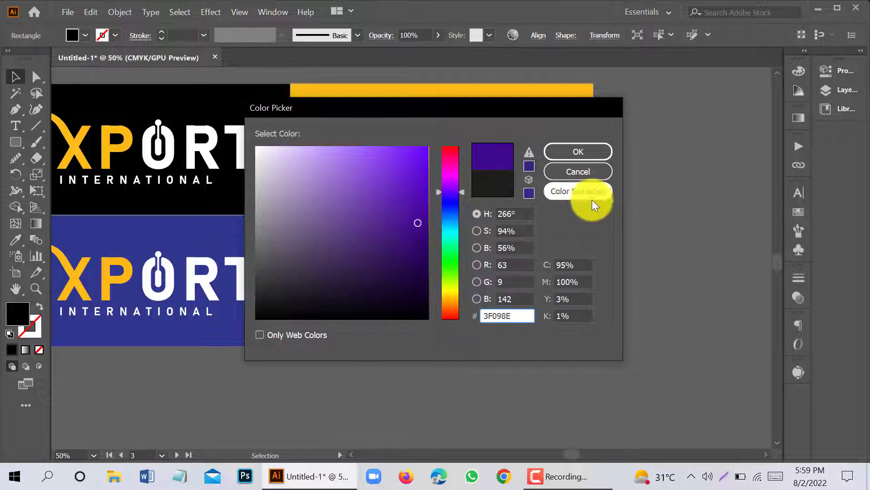
click(590, 151)
click(638, 267)
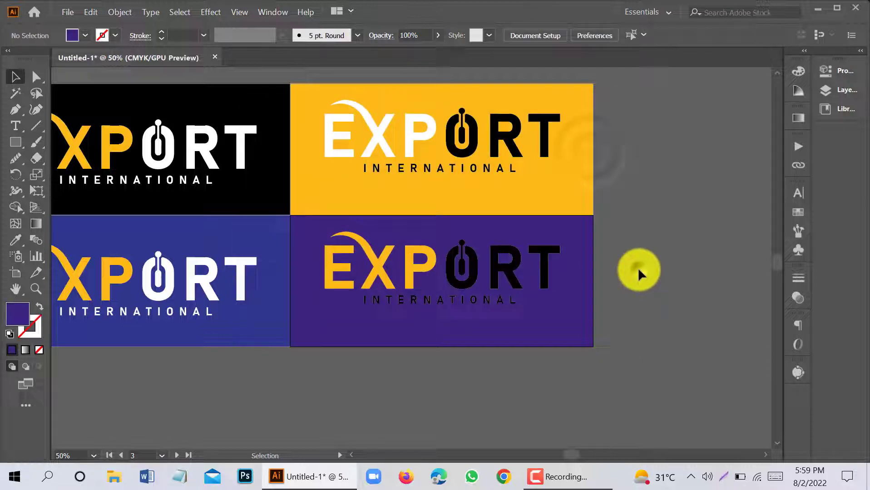
click(574, 308)
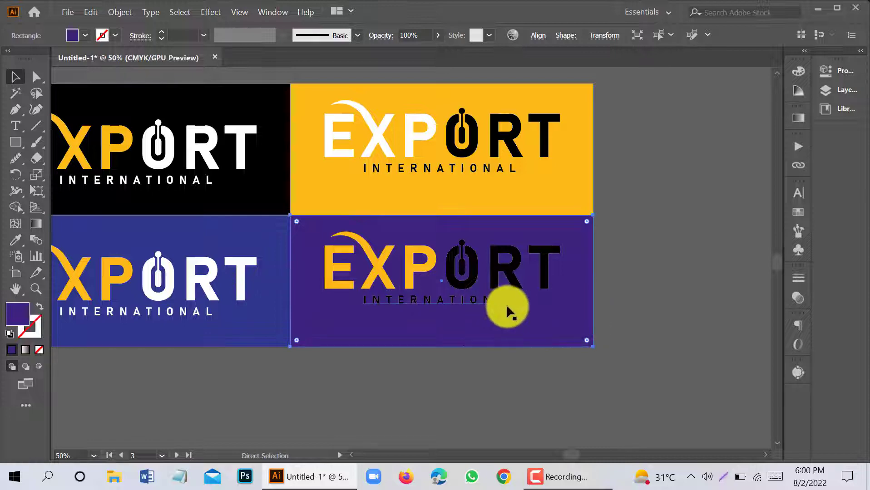
key(ctrl+2)
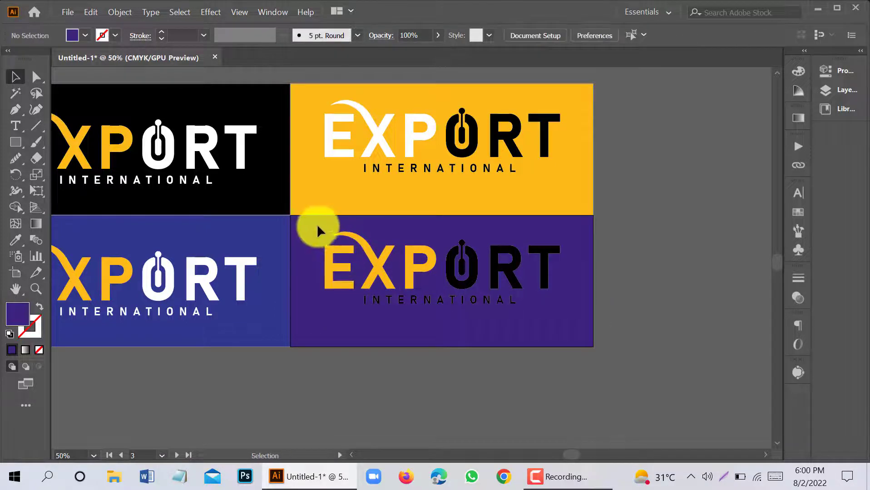
drag(316, 224, 558, 327)
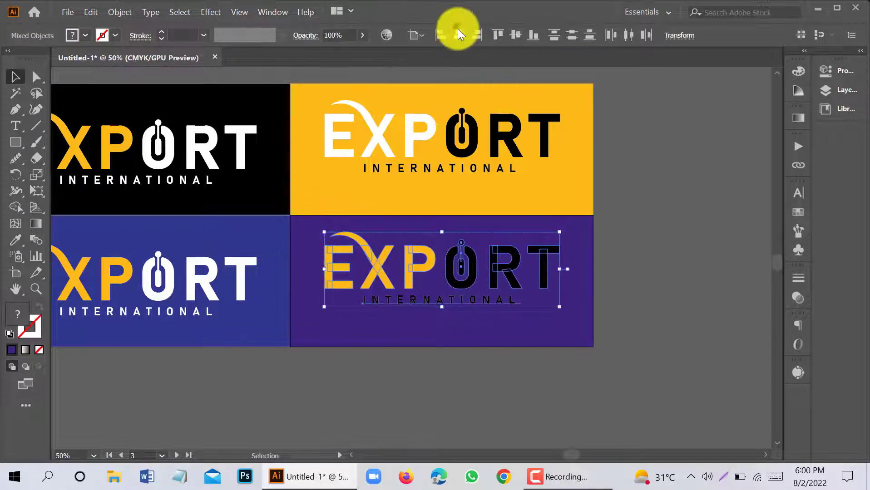
click(515, 35)
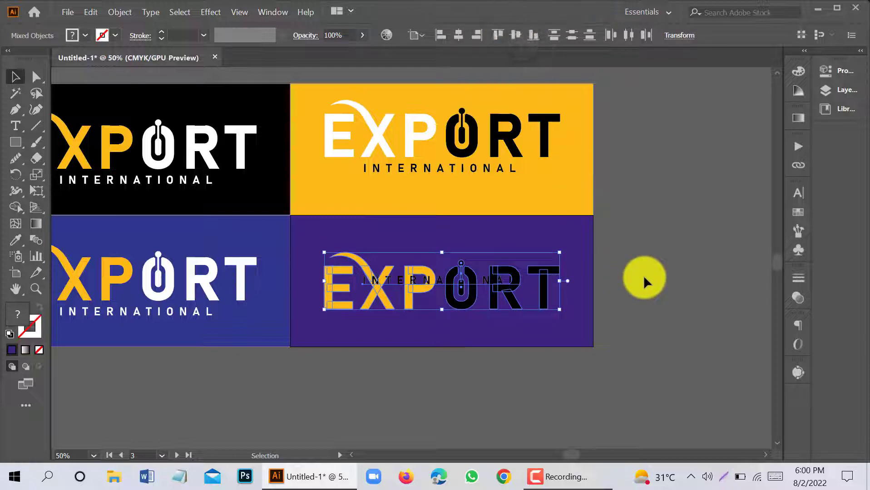
key(ctrl+z)
click(639, 278)
Step: Ungroup the EXPORT wordmark on the violet background so its letters can be selected separately
click(503, 274)
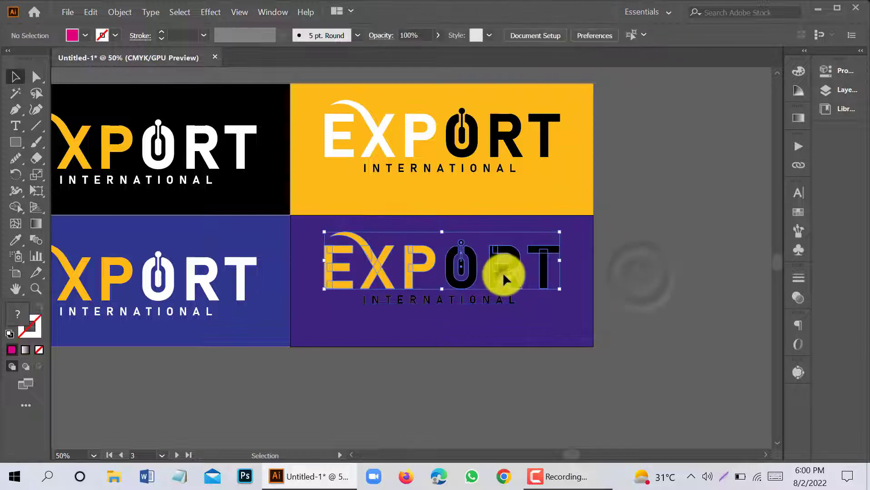
right_click(503, 273)
click(544, 162)
click(651, 291)
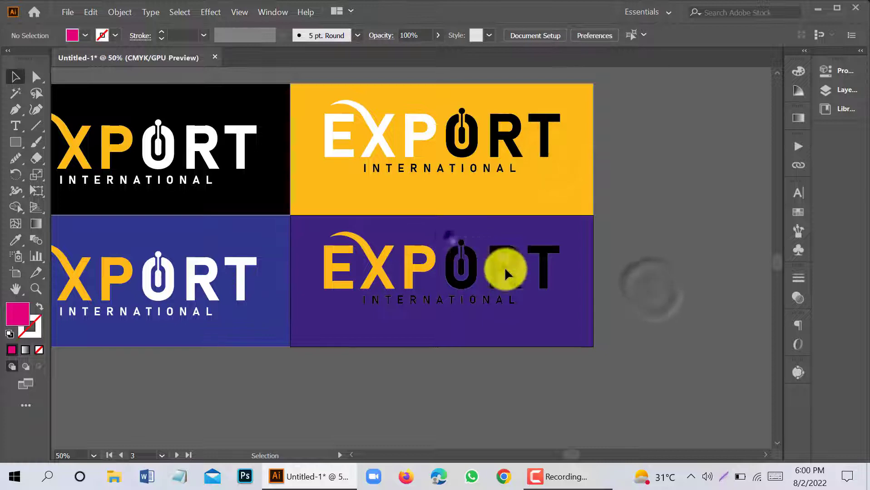
Step: Fill the O, R and T on the violet background with the white sampled from the logo on the blue background
drag(440, 228, 565, 293)
click(15, 240)
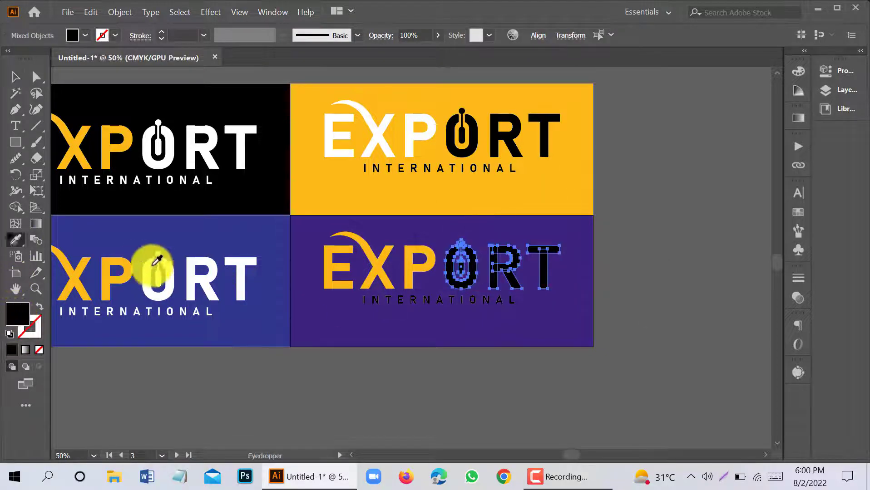
click(145, 257)
click(16, 78)
click(358, 322)
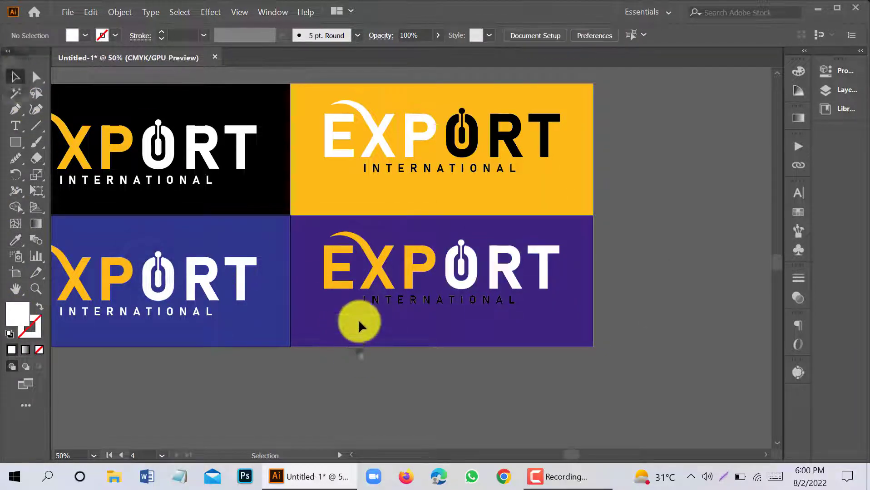
Step: Fill the INTERNATIONAL tagline on the violet background with the white sampled from the blue version's O
click(358, 297)
click(16, 240)
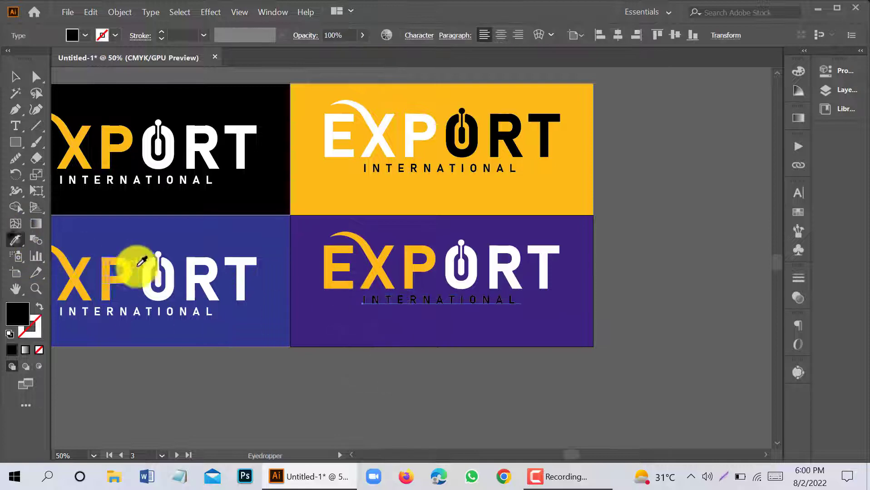
click(159, 261)
click(15, 77)
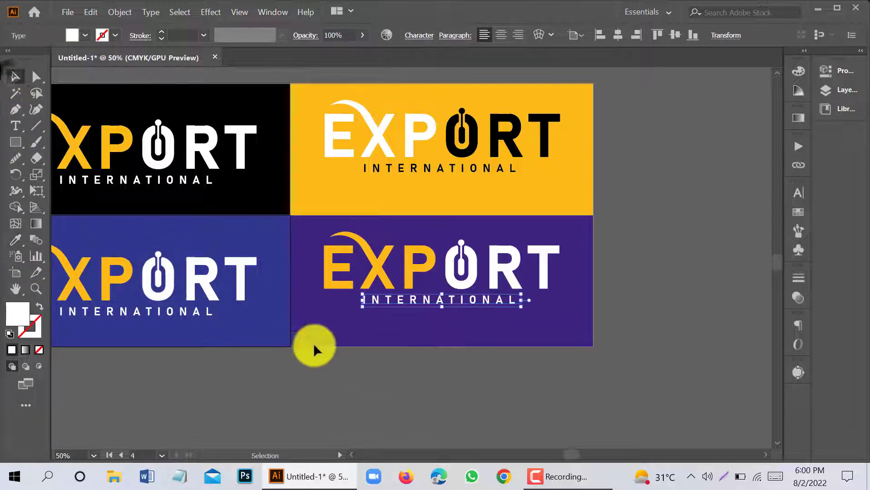
click(340, 358)
Step: Group the wordmark and tagline on the violet background and center the group vertically on its artboard
drag(320, 227, 515, 318)
right_click(546, 274)
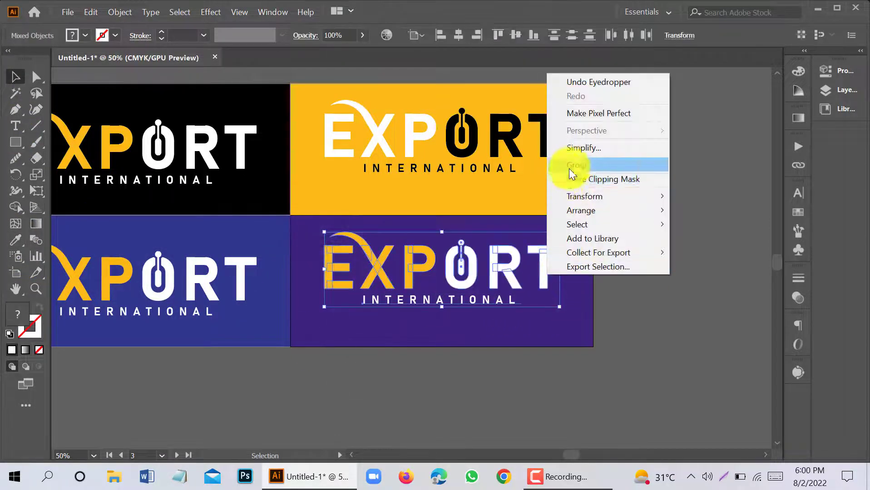
click(571, 163)
click(520, 35)
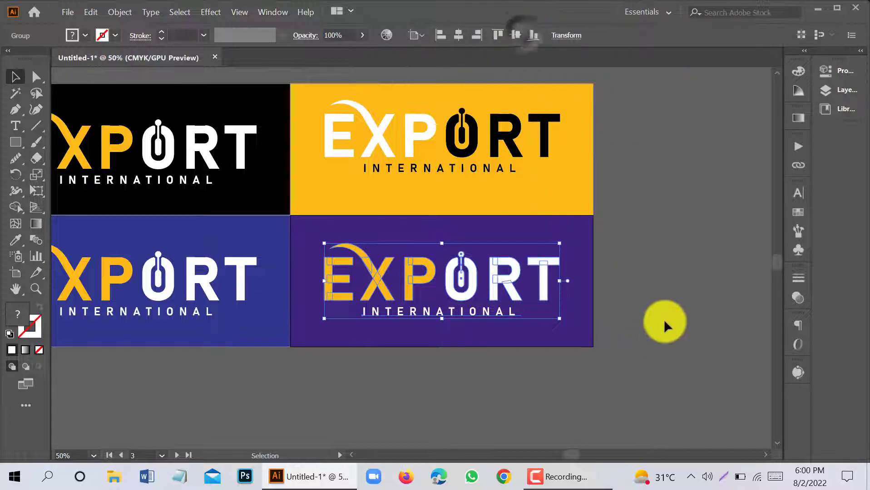
click(663, 320)
Step: Group the wordmark and tagline on the yellow background and center the group vertically on its artboard
click(408, 171)
click(493, 197)
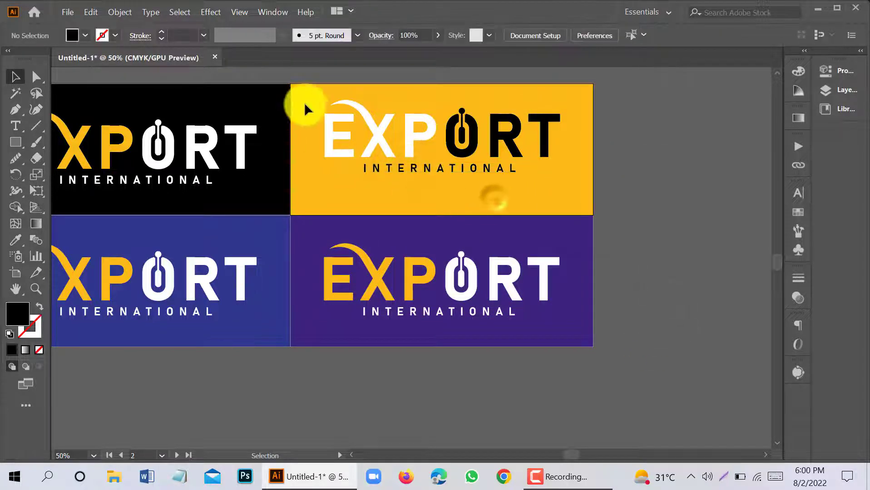
click(304, 102)
drag(580, 186, 580, 187)
right_click(543, 186)
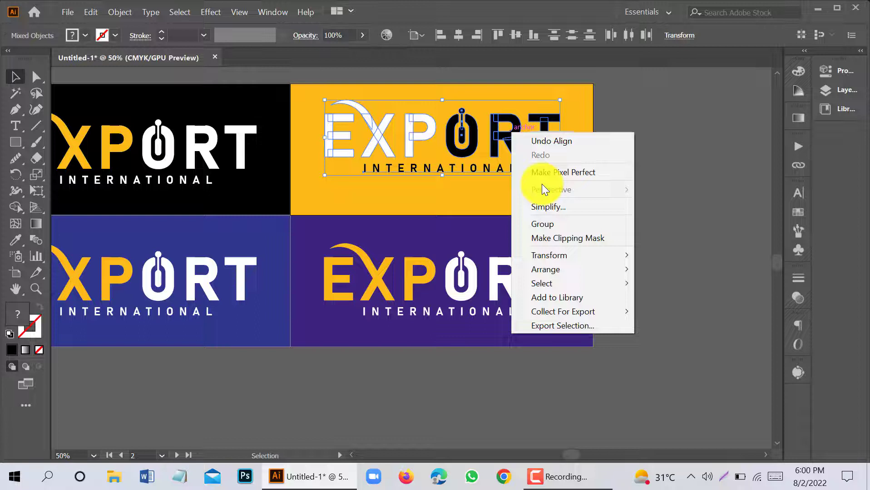
click(547, 219)
click(516, 35)
click(640, 181)
Step: Save the document as an Adobe PDF named Logo in the Business Card Design folder
key(ctrl+alt+0)
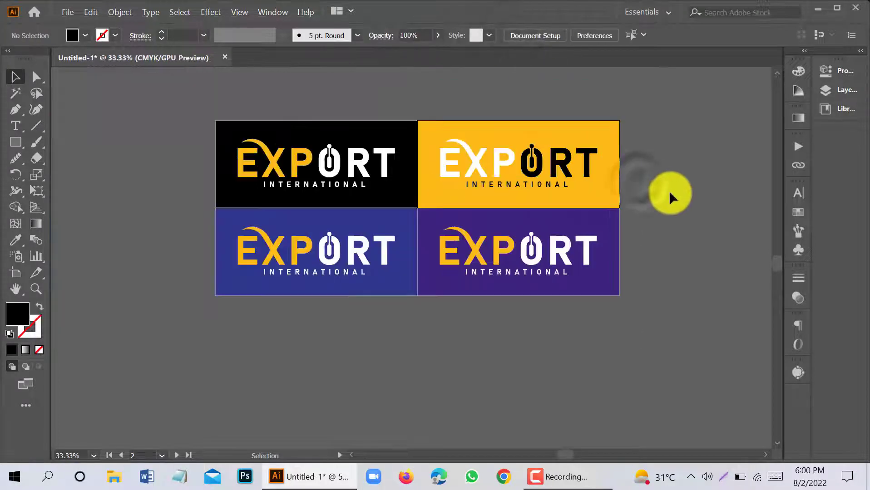
key(ctrl+plus)
scroll(489, 227, up, 3)
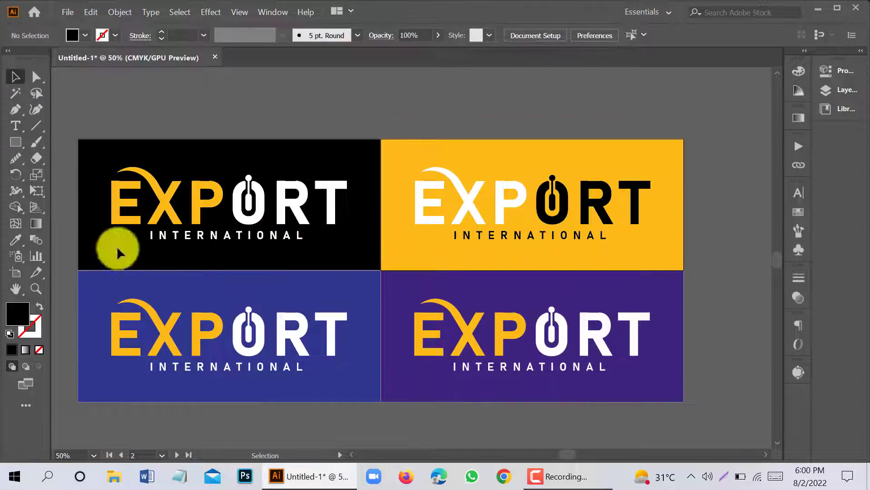
click(66, 12)
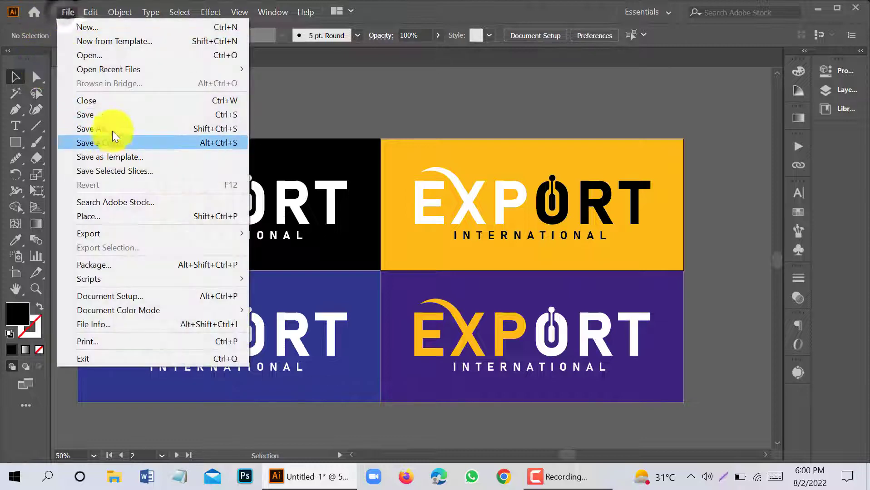
click(111, 125)
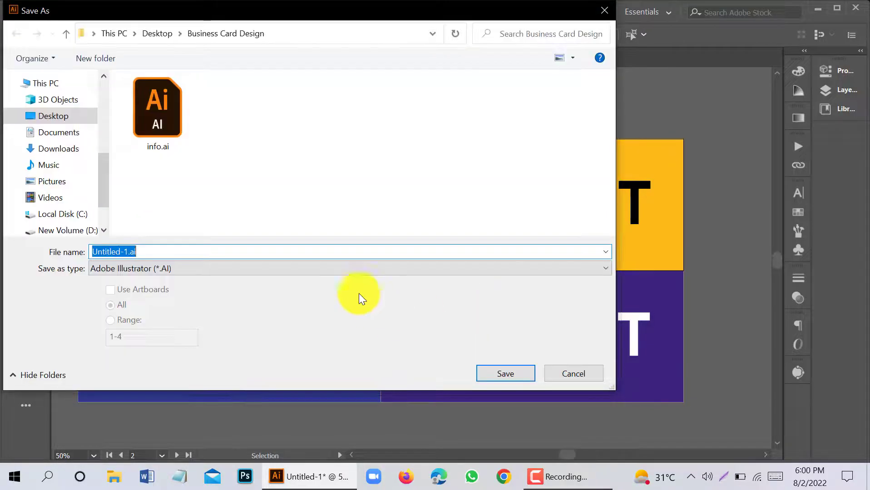
text(Logo)
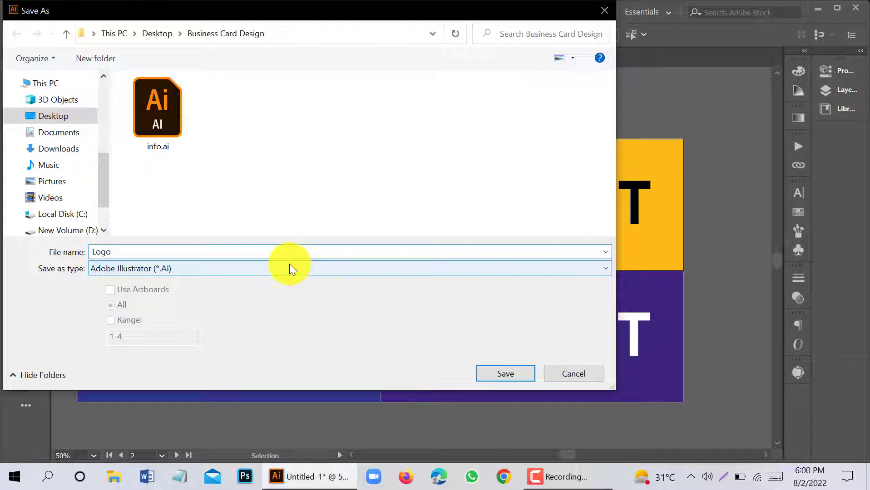
click(441, 270)
click(438, 292)
click(492, 376)
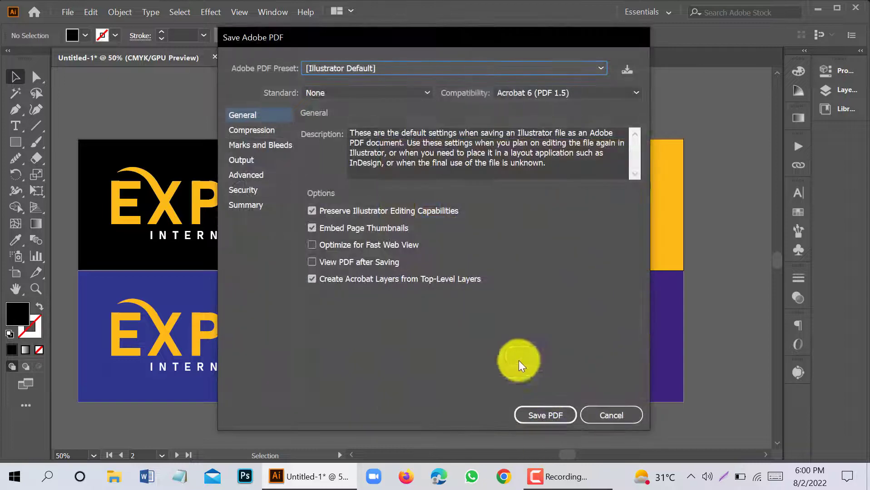
Step: Apply the Press Quality preset to the PDF and finish saving it
click(494, 77)
click(480, 176)
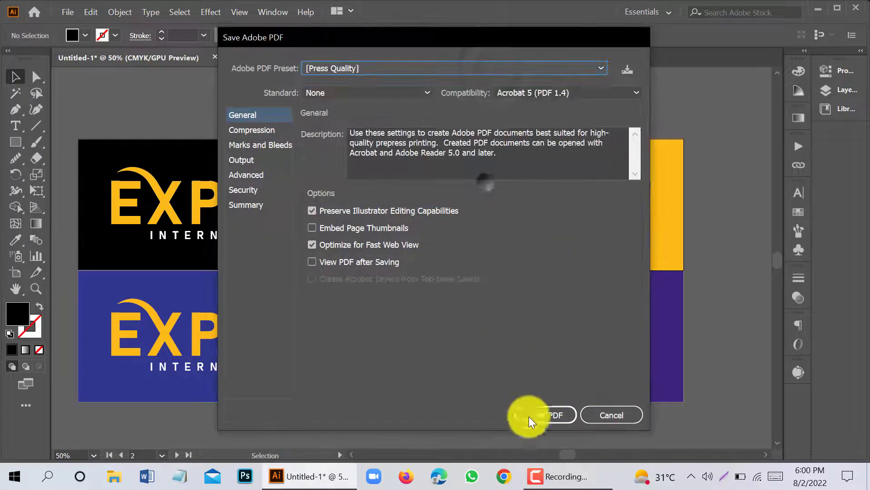
click(532, 417)
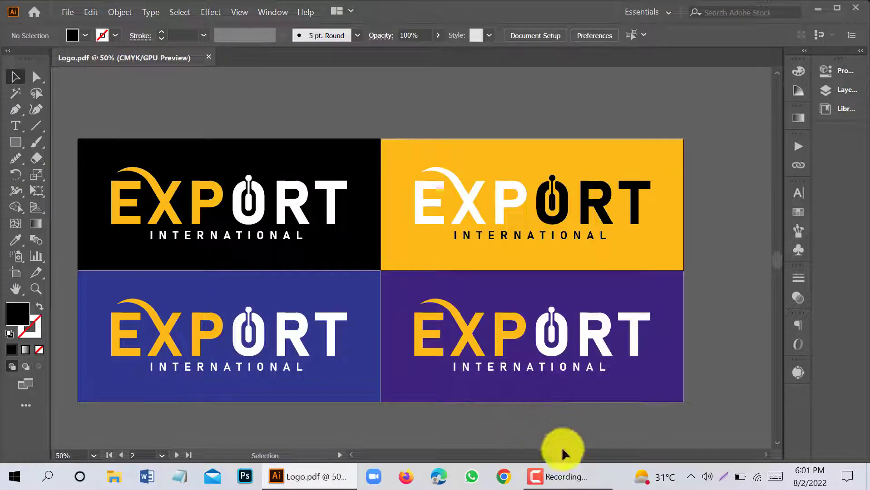